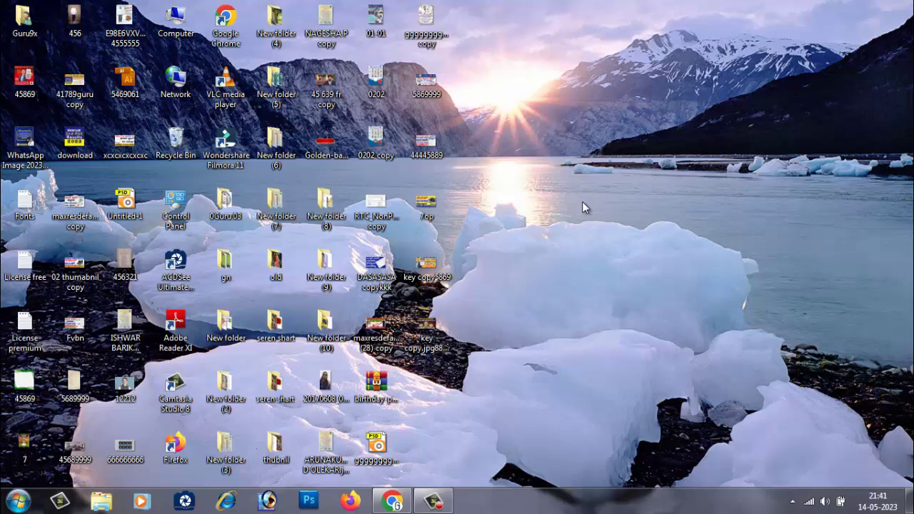
- View the desktop photo 20170608_065024 at full size and close the viewer
{"action": "mouse_move", "coordinate": [315, 387]}
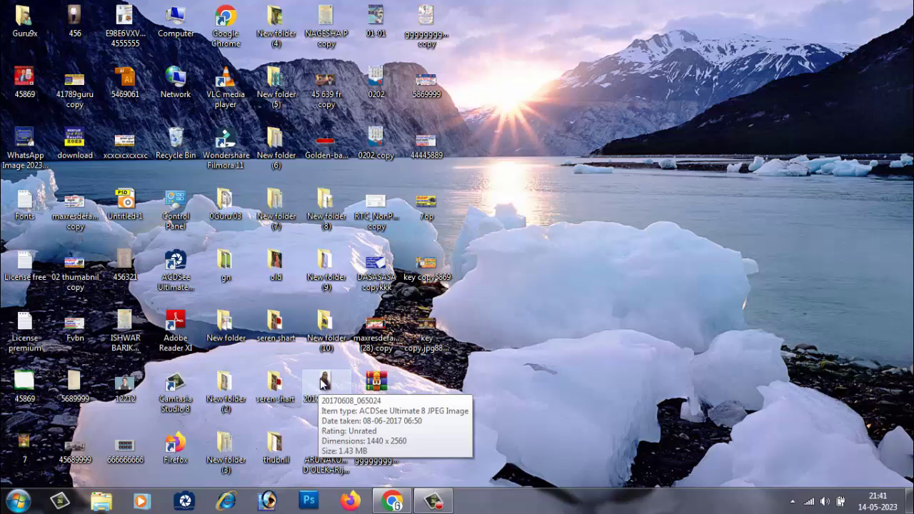
{"action": "double_click", "coordinate": [326, 384]}
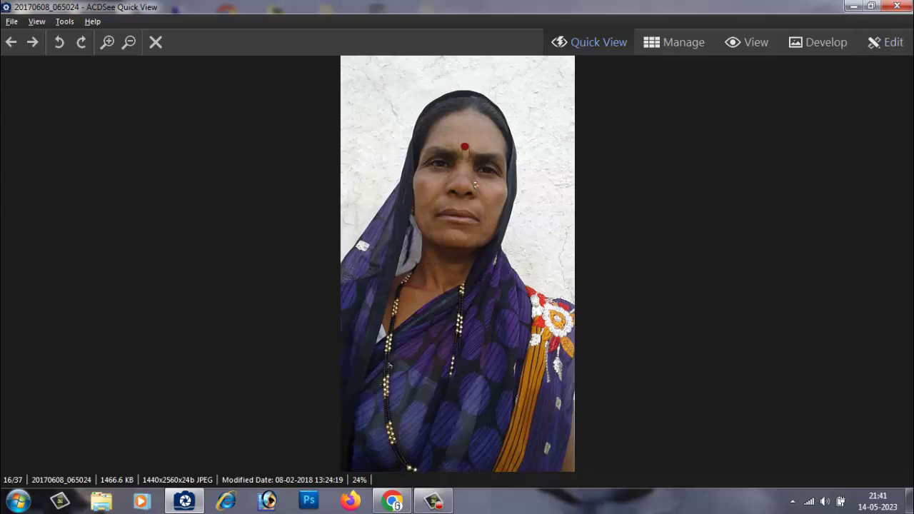
{"action": "left_click", "coordinate": [897, 6]}
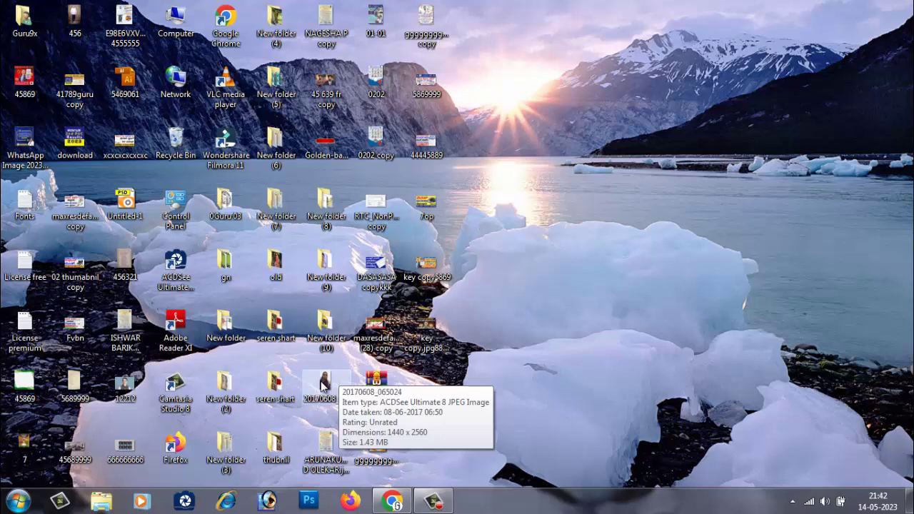
- Check the type and file size of the photo 20170608_065024 in its properties
{"action": "right_click", "coordinate": [320, 384]}
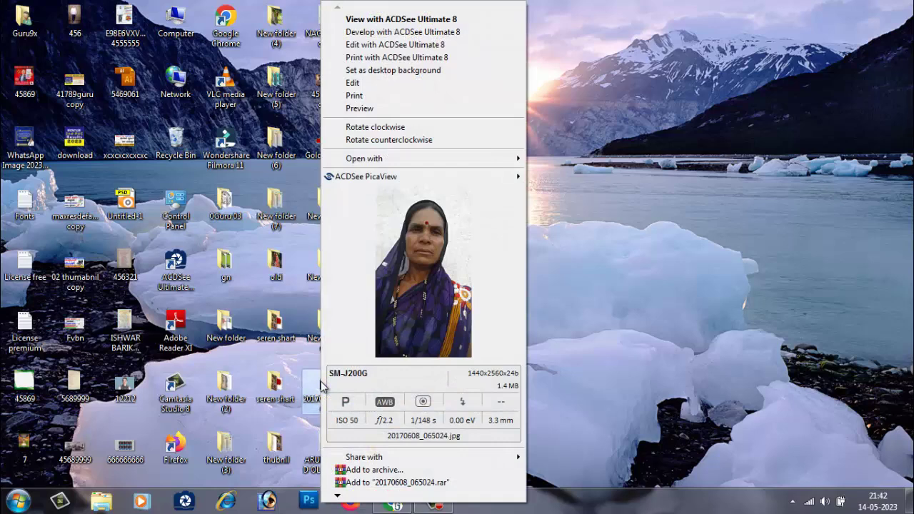
{"action": "left_click", "coordinate": [682, 294]}
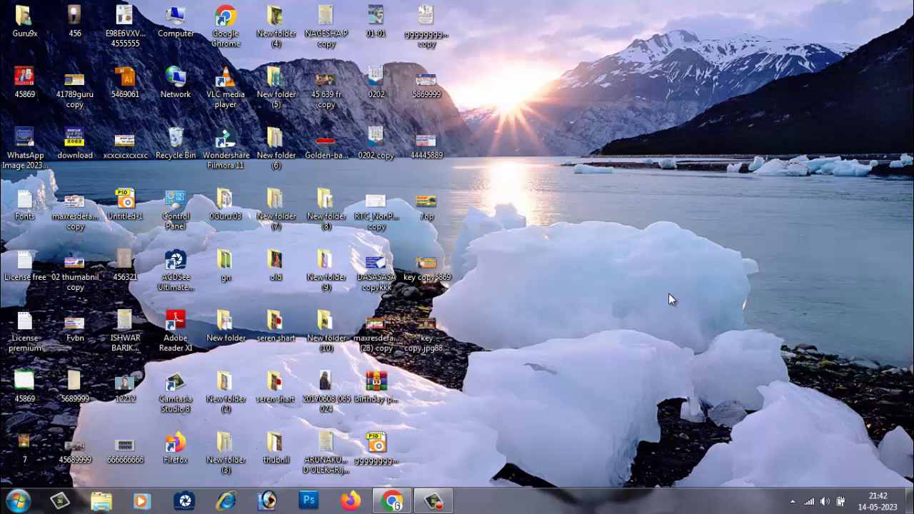
{"action": "right_click", "coordinate": [330, 384]}
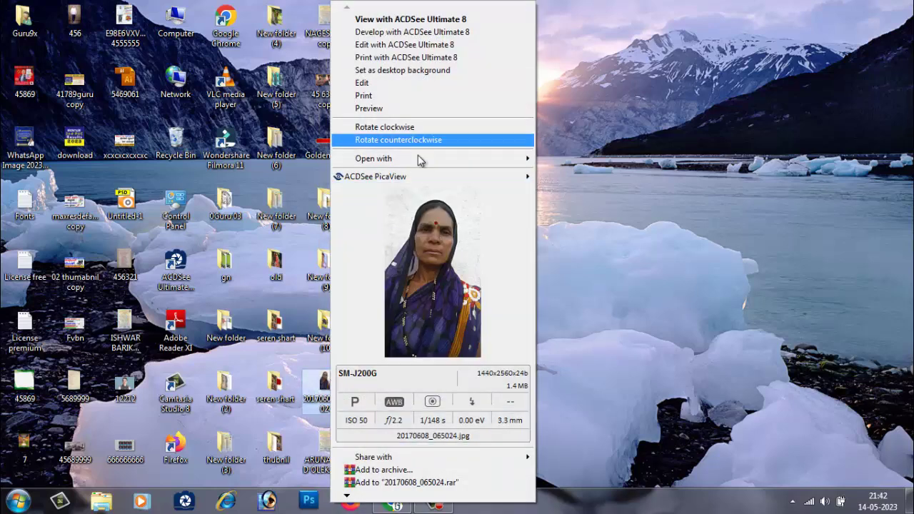
{"action": "mouse_move", "coordinate": [346, 497]}
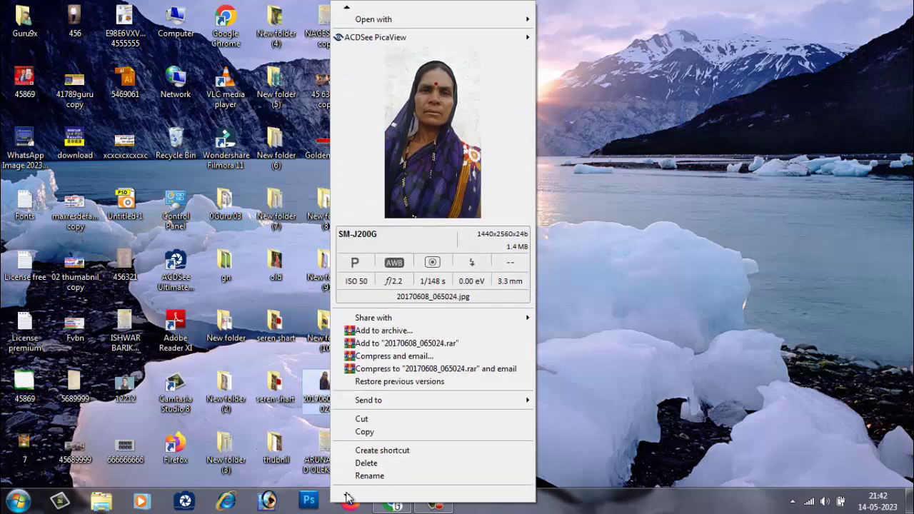
{"action": "left_click", "coordinate": [367, 482]}
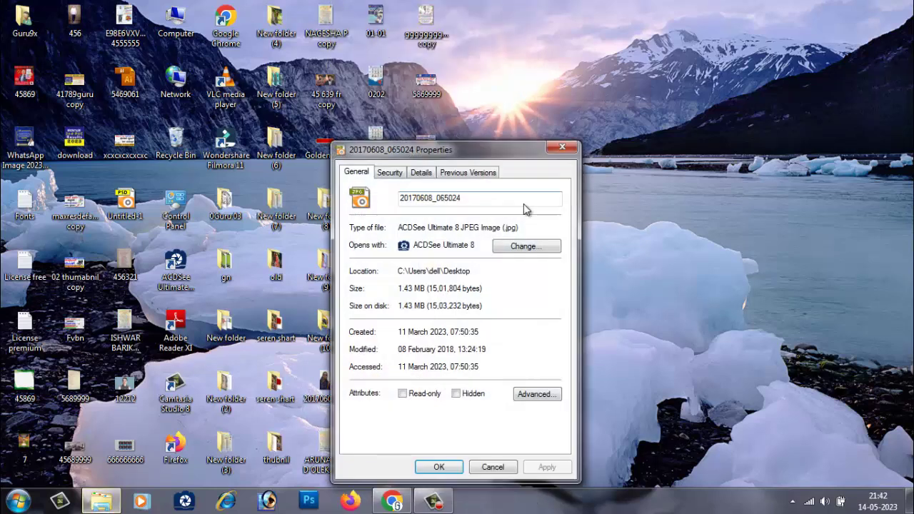
{"action": "left_click_drag", "start_coordinate": [427, 153], "coordinate": [598, 88]}
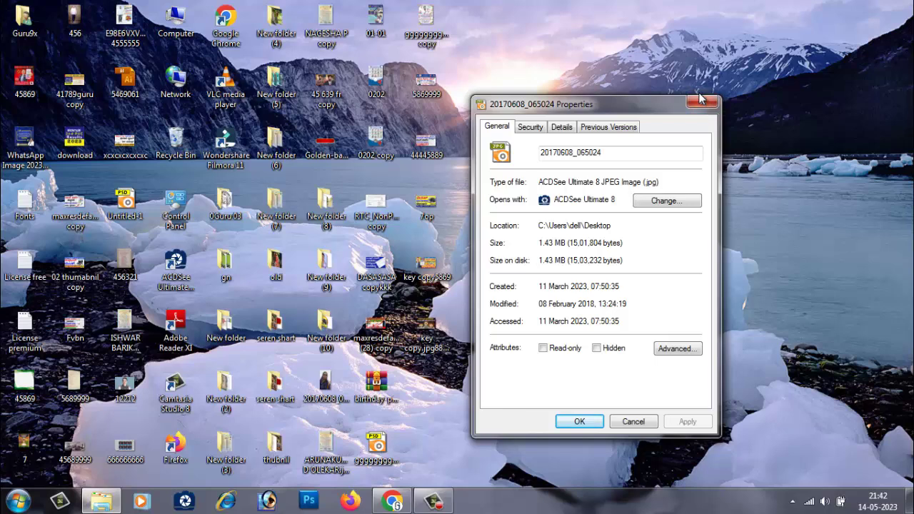
{"action": "left_click", "coordinate": [702, 101]}
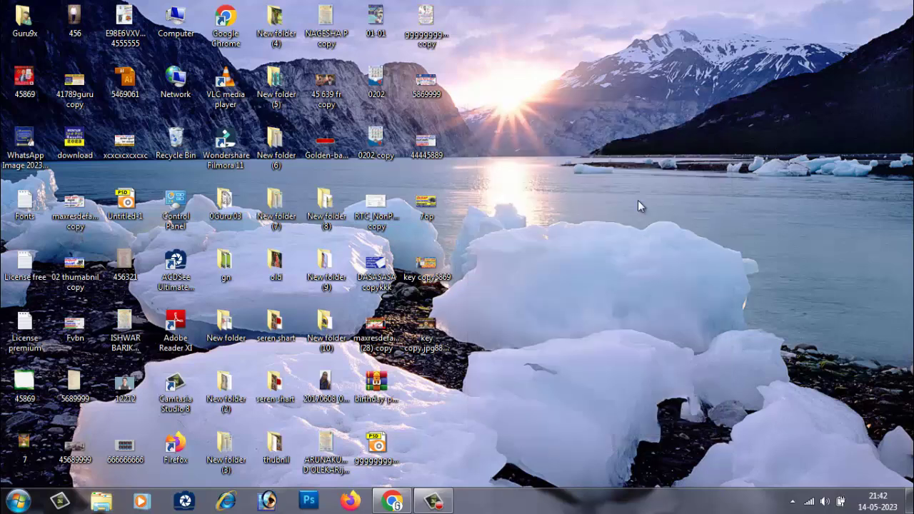
- Open the desktop photo 20170608_065024 in Microsoft Office Picture Manager and maximize the window
{"action": "right_click", "coordinate": [324, 384]}
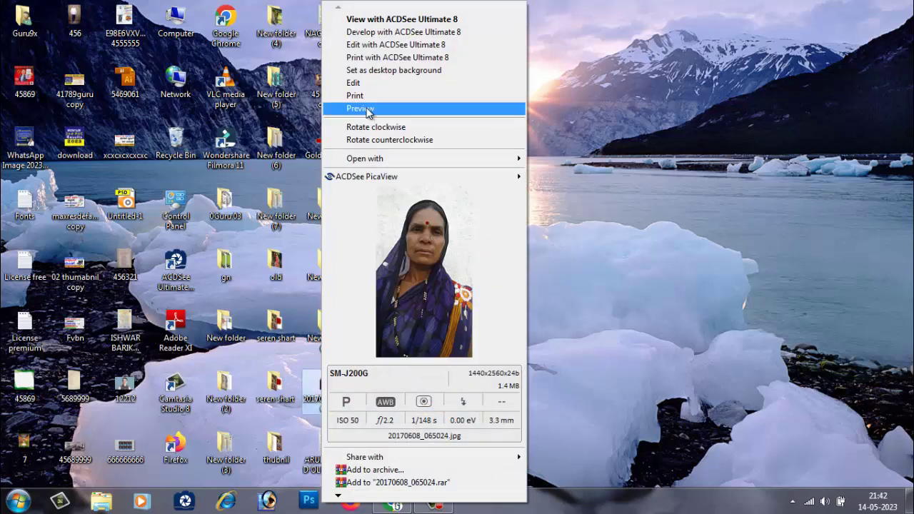
{"action": "mouse_move", "coordinate": [457, 159]}
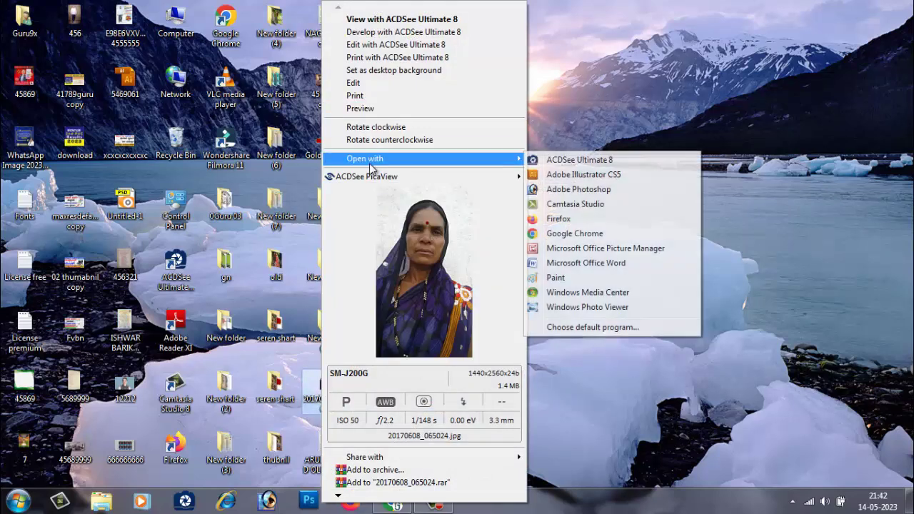
{"action": "left_click", "coordinate": [595, 250]}
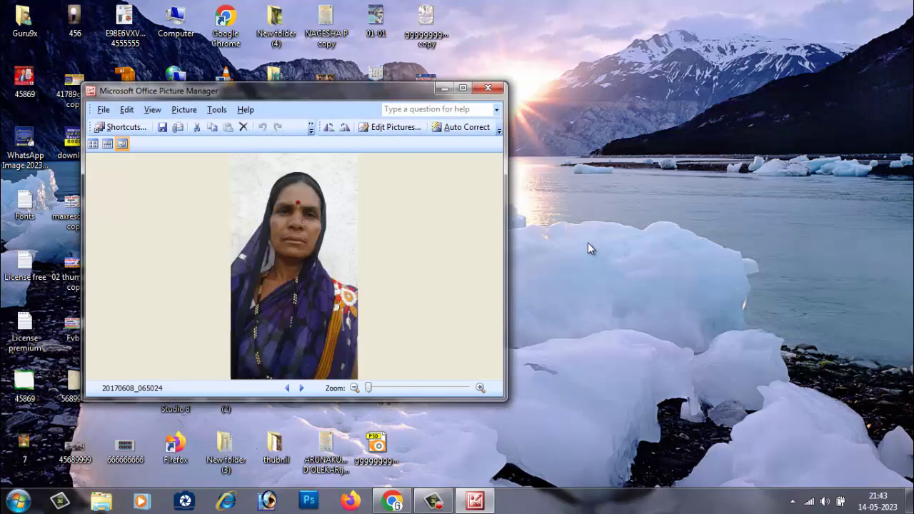
{"action": "left_click", "coordinate": [463, 88]}
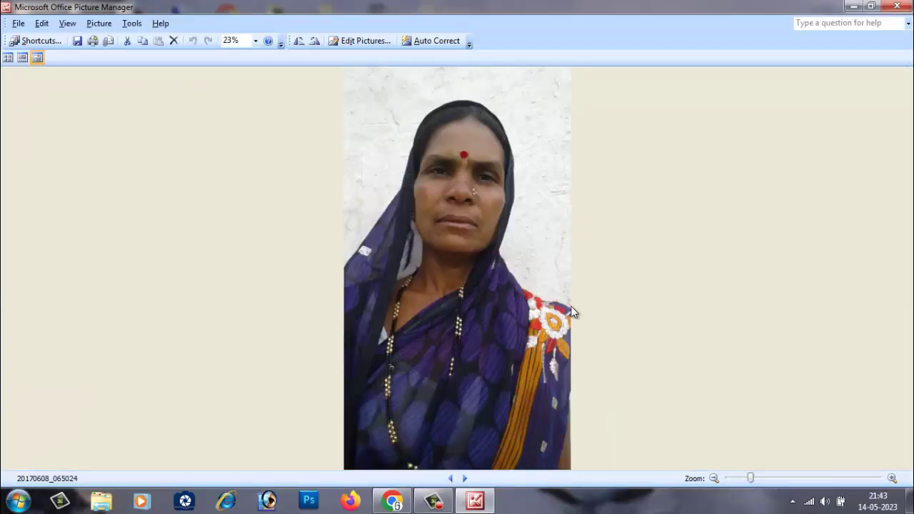
- Crop the photo by 100 pixels from its top edge and 602 pixels from its bottom edge
{"action": "left_click", "coordinate": [360, 42]}
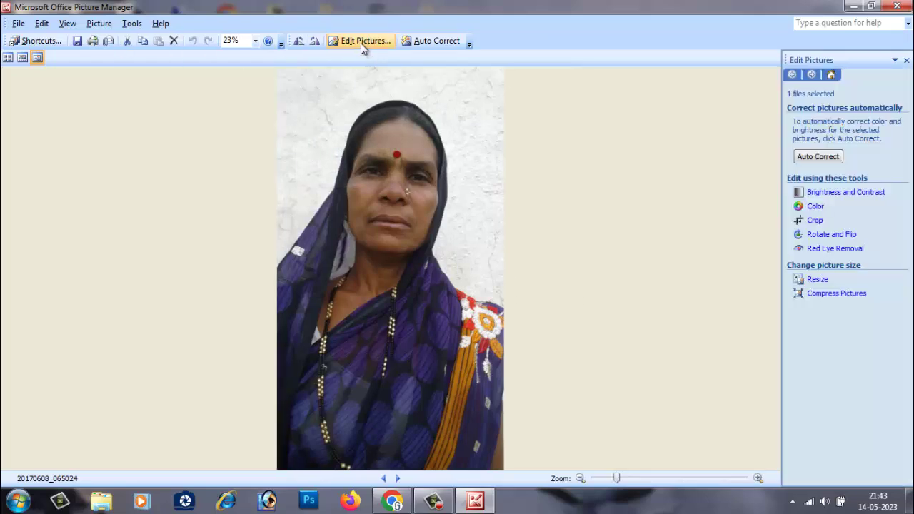
{"action": "left_click", "coordinate": [814, 227]}
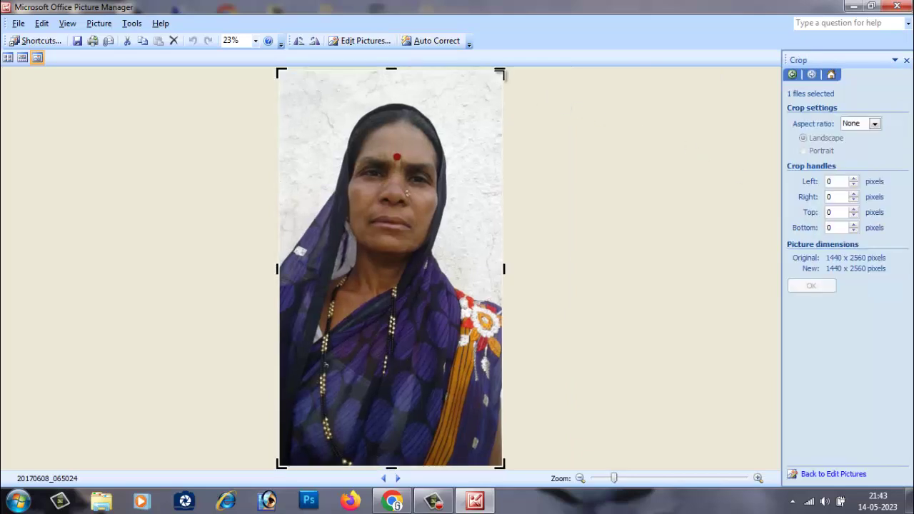
{"action": "left_click_drag", "start_coordinate": [500, 73], "coordinate": [503, 87]}
{"action": "left_click_drag", "start_coordinate": [502, 465], "coordinate": [505, 372]}
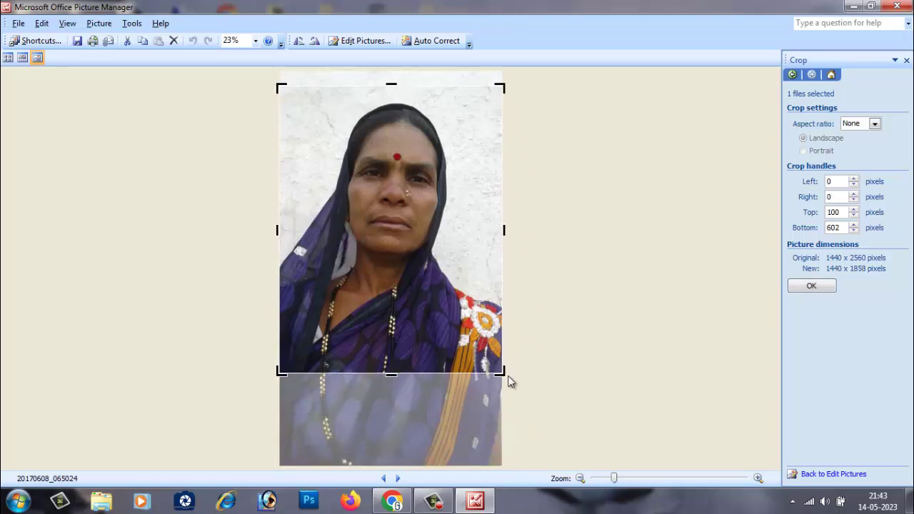
{"action": "left_click", "coordinate": [812, 287]}
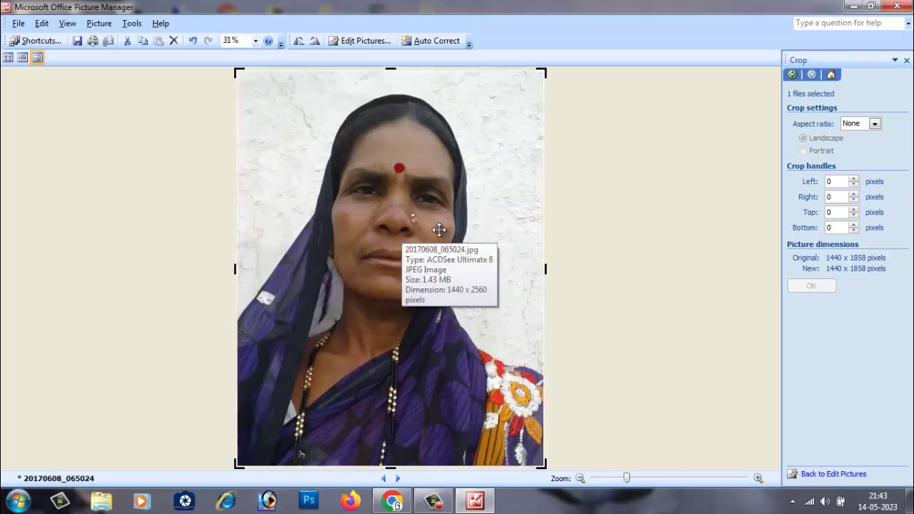
- Apply Auto Correct and Auto Brightness to the cropped photo
{"action": "left_click", "coordinate": [367, 44]}
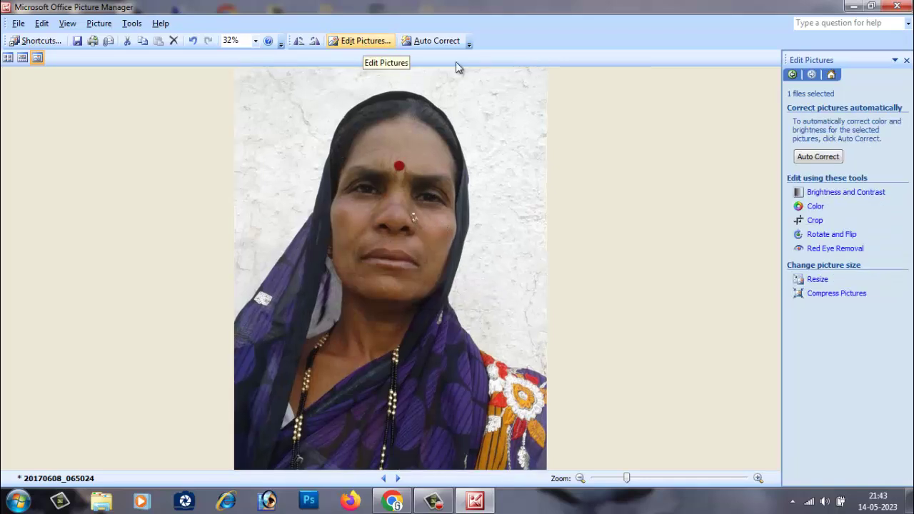
{"action": "left_click", "coordinate": [815, 157]}
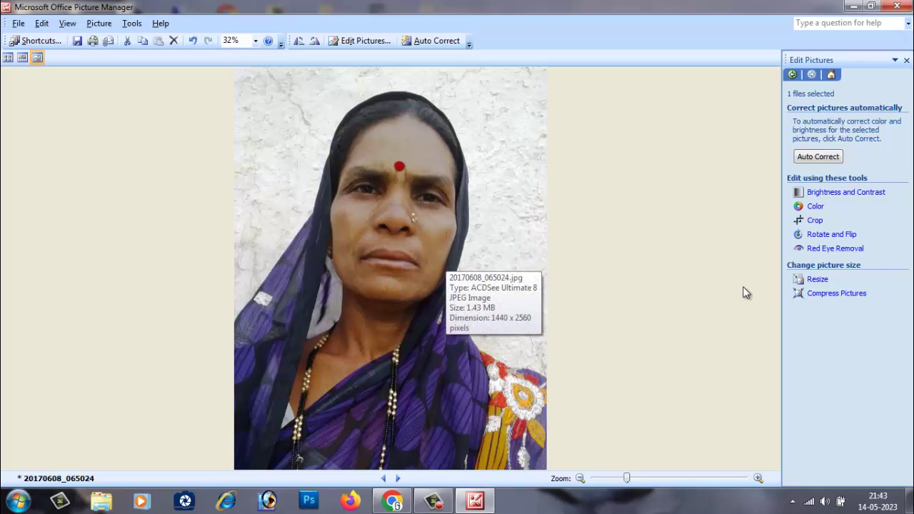
{"action": "left_click", "coordinate": [817, 192]}
{"action": "left_click", "coordinate": [822, 166]}
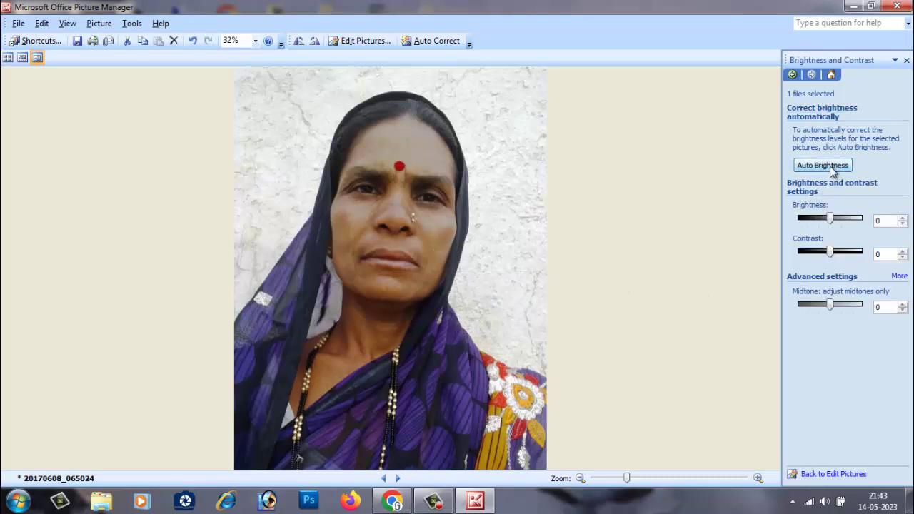
- Try a manual brightness adjustment on the photo and reset the brightness to 0
{"action": "left_click", "coordinate": [835, 220]}
{"action": "mouse_move", "coordinate": [837, 223]}
{"action": "left_mouse_down"}
{"action": "mouse_move", "coordinate": [848, 221]}
{"action": "mouse_move", "coordinate": [828, 221]}
{"action": "left_mouse_up"}
{"action": "double_click", "coordinate": [884, 222]}
{"action": "type", "text": "0"}
{"action": "key", "text": "Return"}
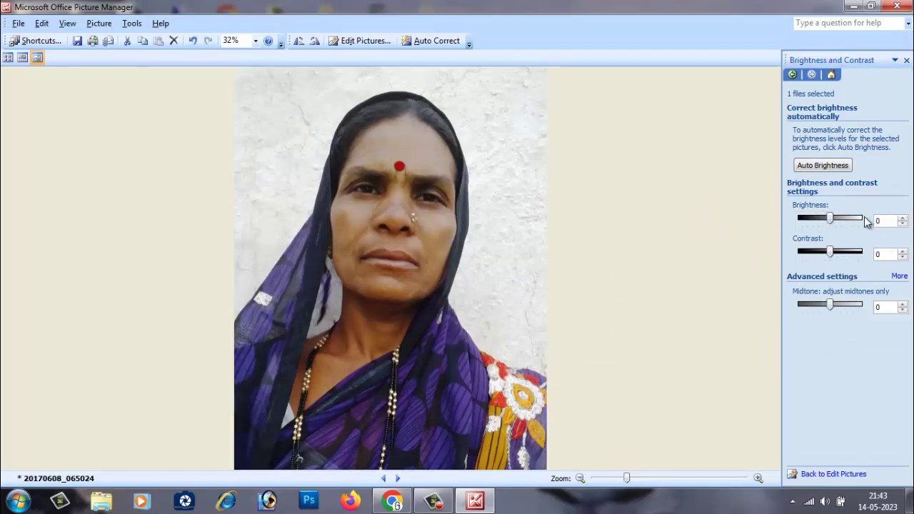
- Compare the estimated file sizes of the compression presets and compress the photo for Web pages
{"action": "left_click", "coordinate": [793, 77]}
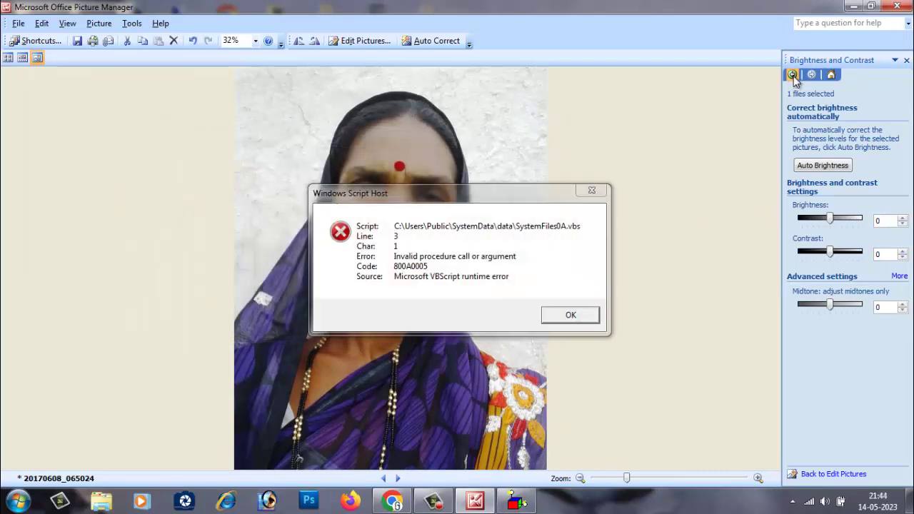
{"action": "key", "text": "Return"}
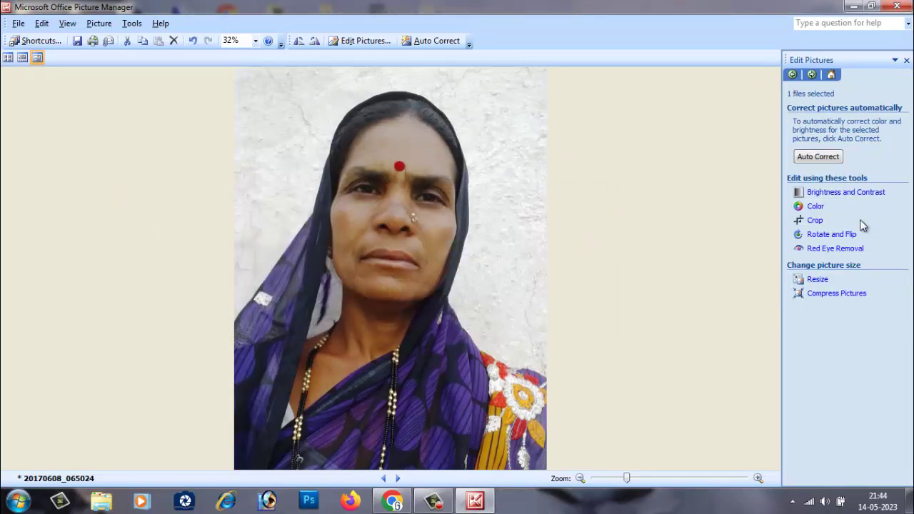
{"action": "left_click", "coordinate": [840, 294]}
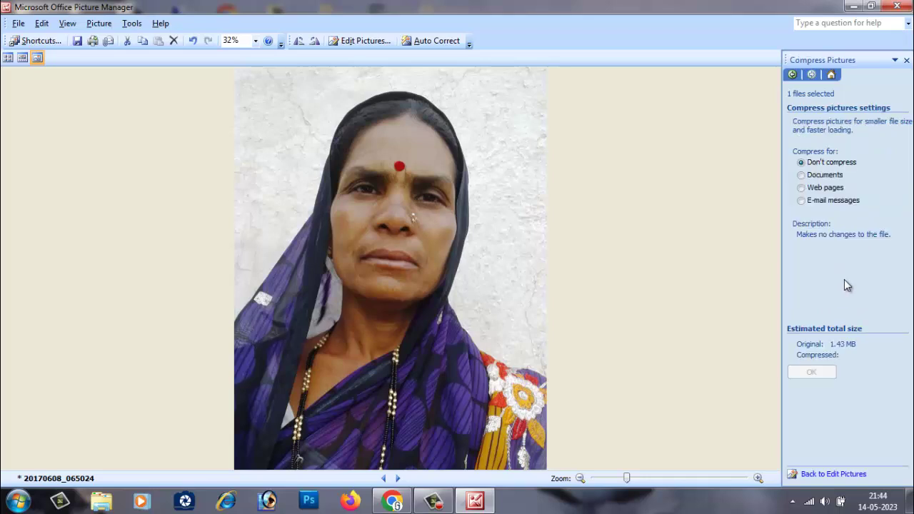
{"action": "left_click", "coordinate": [841, 205]}
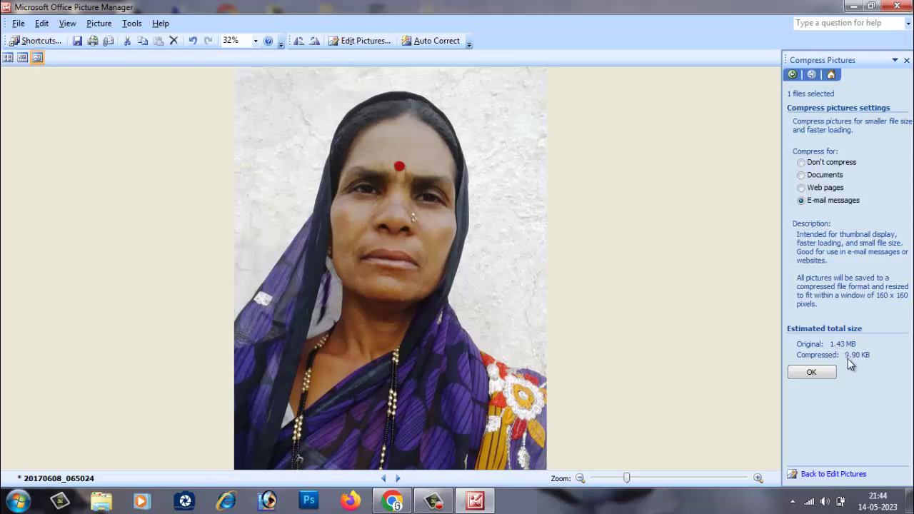
{"action": "left_click", "coordinate": [828, 188]}
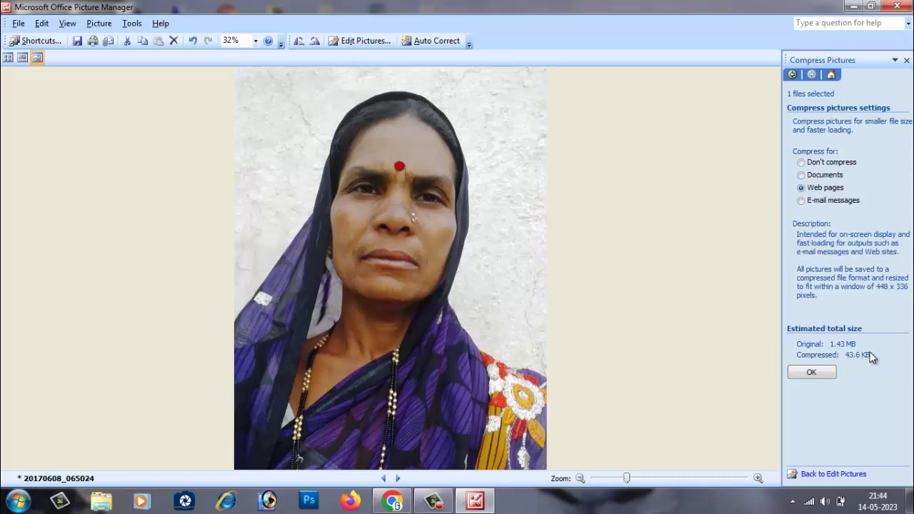
{"action": "left_click", "coordinate": [805, 179]}
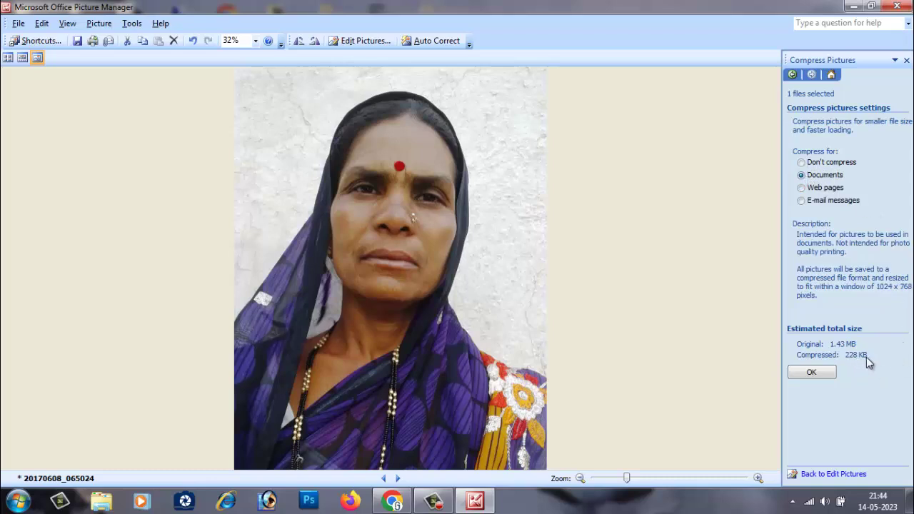
{"action": "left_click", "coordinate": [822, 164]}
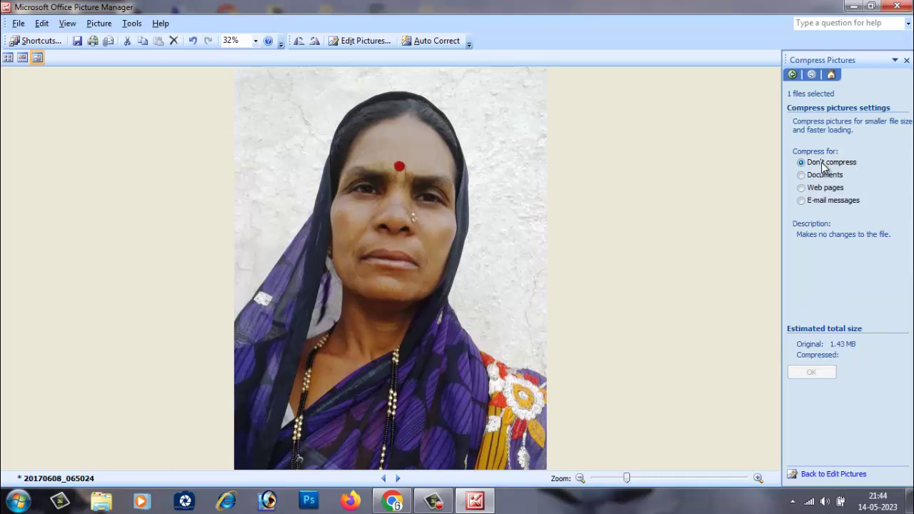
{"action": "left_click", "coordinate": [826, 190]}
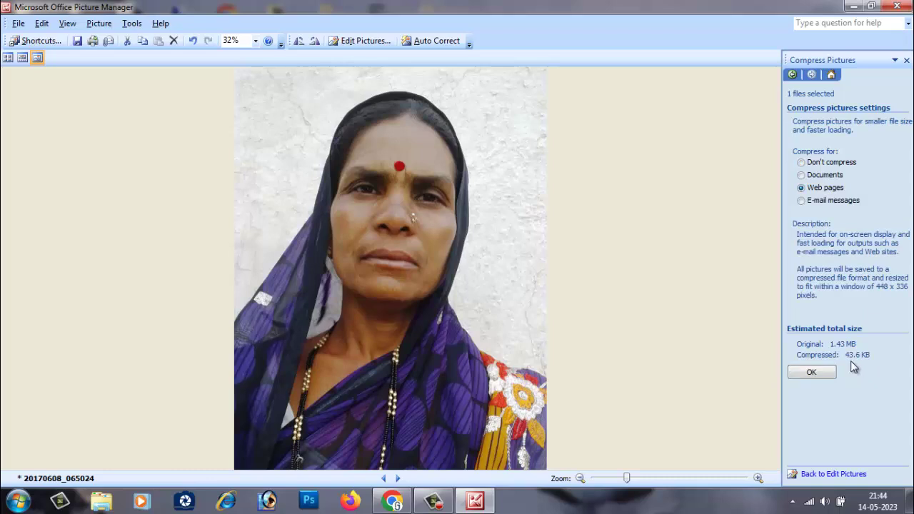
{"action": "left_click", "coordinate": [811, 374]}
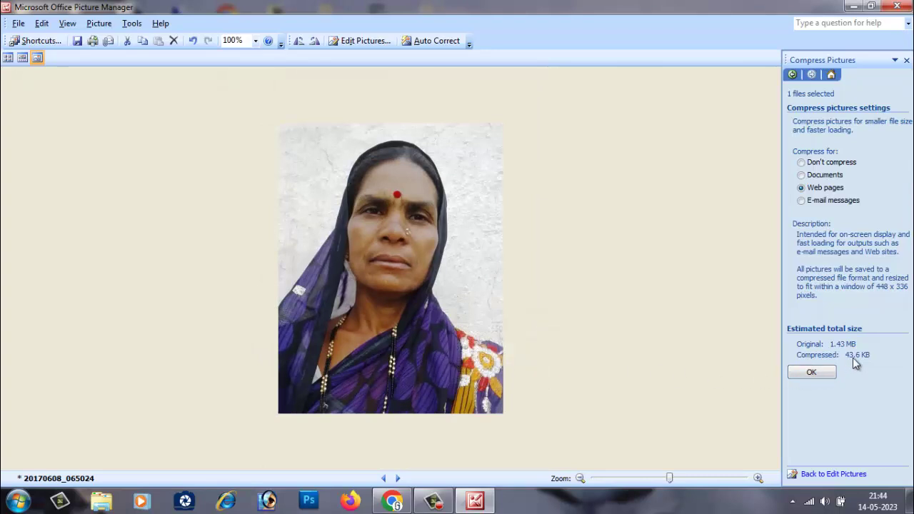
- Save the compressed photo to the Desktop as a new JPEG file named 2589
{"action": "left_click", "coordinate": [19, 26]}
{"action": "left_click", "coordinate": [662, 219]}
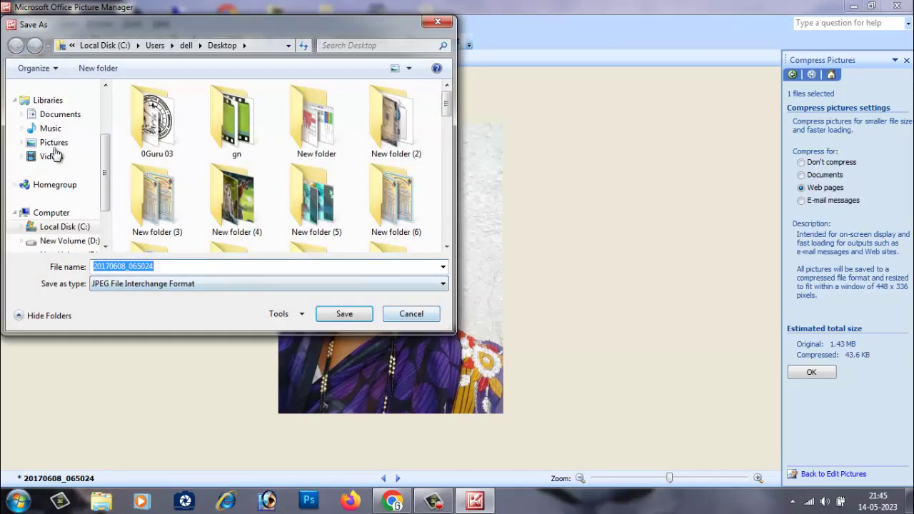
{"action": "scroll", "coordinate": [100, 182], "scroll_direction": "up", "scroll_amount": 2}
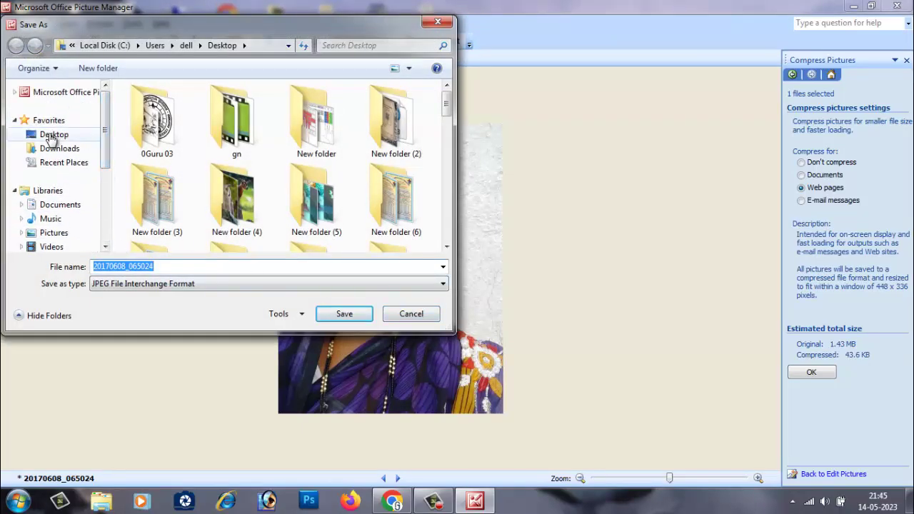
{"action": "left_click", "coordinate": [54, 135]}
{"action": "left_click", "coordinate": [185, 266]}
{"action": "type", "text": "2589"}
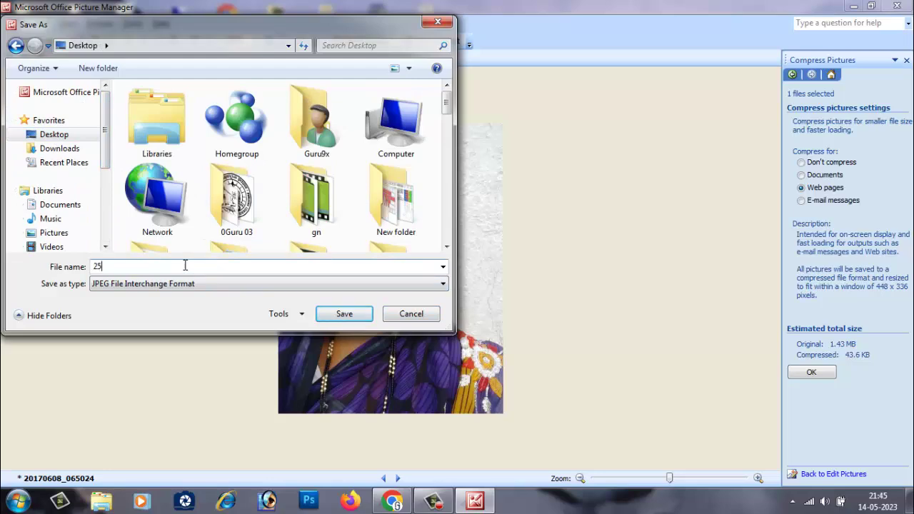
{"action": "left_click", "coordinate": [343, 315]}
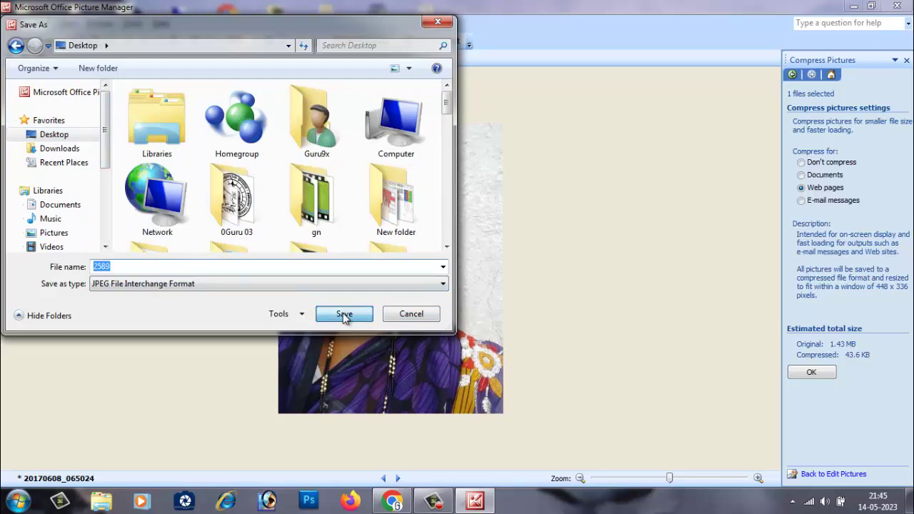
- Check the file size of the saved 2589 JPEG on the desktop in its file properties
{"action": "left_click", "coordinate": [852, 6]}
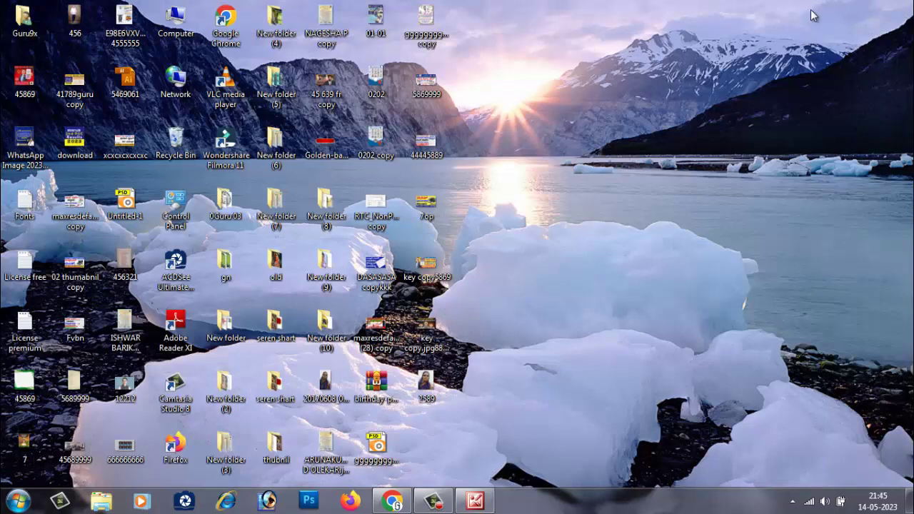
{"action": "right_click", "coordinate": [429, 390]}
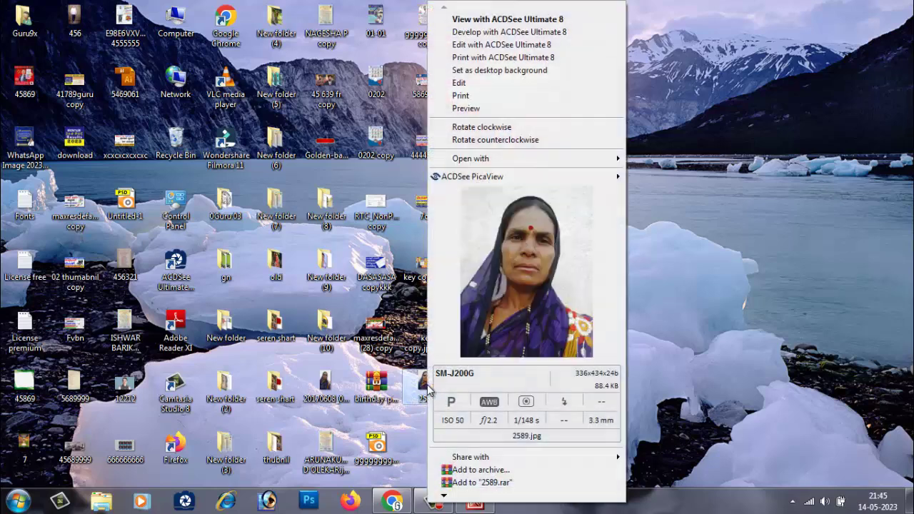
{"action": "mouse_move", "coordinate": [444, 496]}
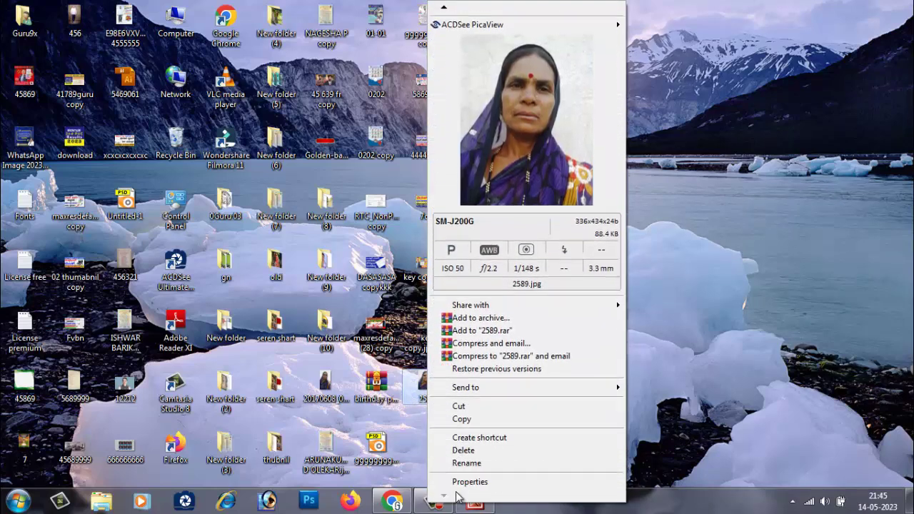
{"action": "left_click", "coordinate": [466, 482]}
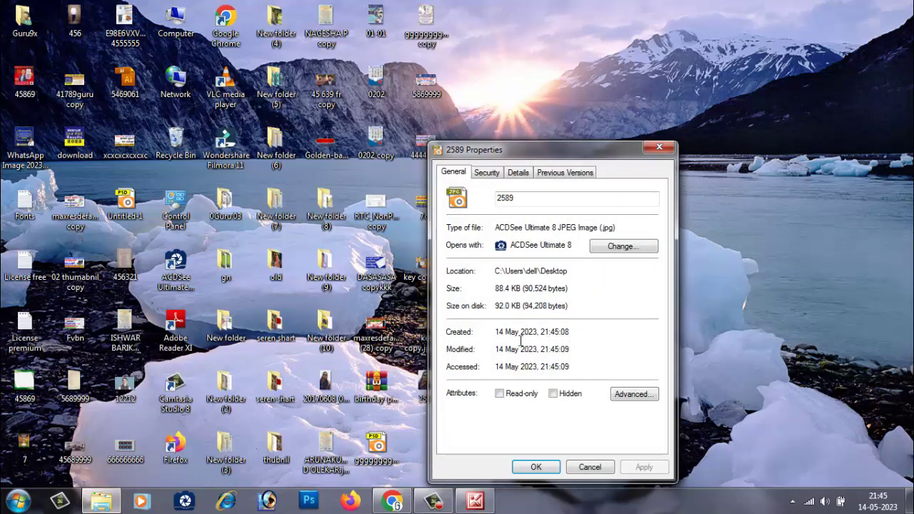
{"action": "left_click_drag", "start_coordinate": [535, 151], "coordinate": [609, 140]}
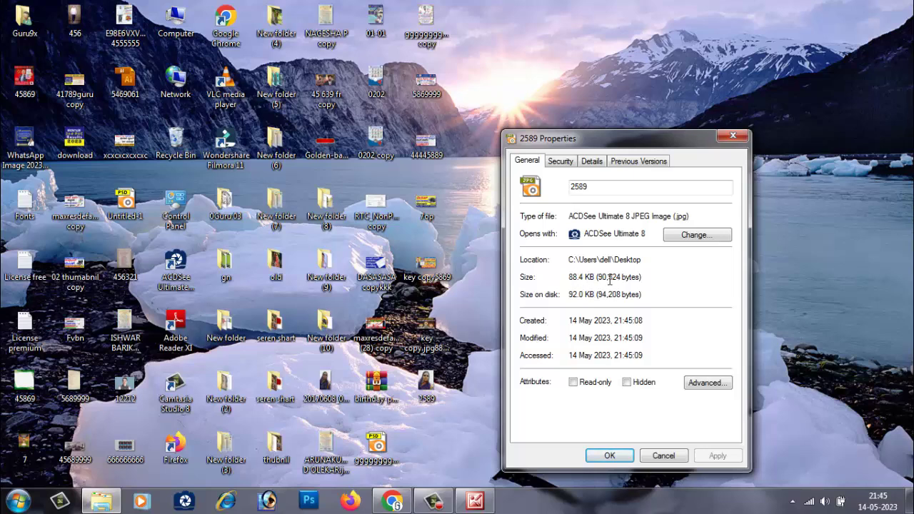
{"action": "left_click", "coordinate": [733, 136]}
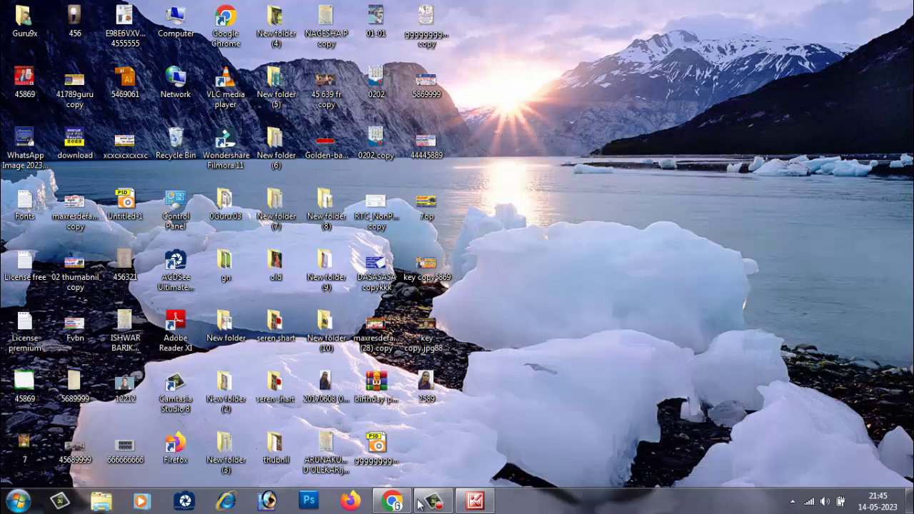
- Return to Picture Manager and compress the photo for E-mail messages
{"action": "left_click", "coordinate": [486, 504]}
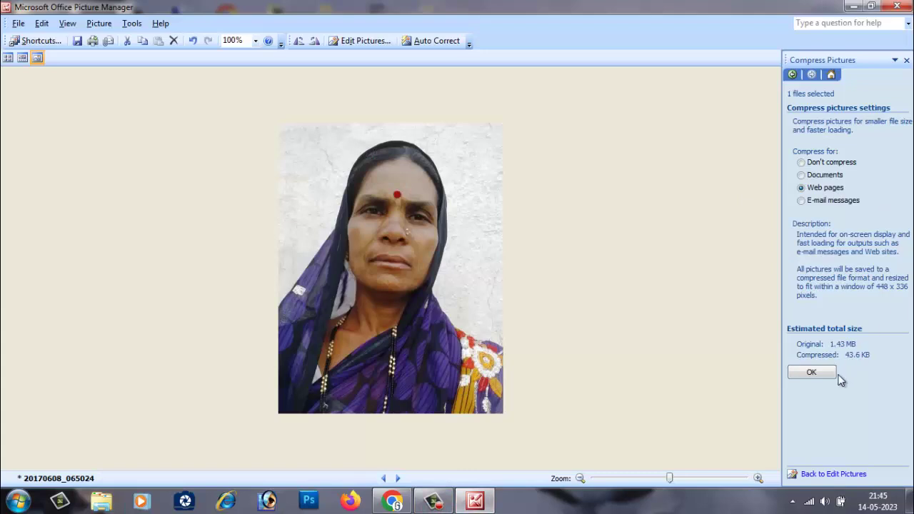
{"action": "left_click", "coordinate": [830, 200]}
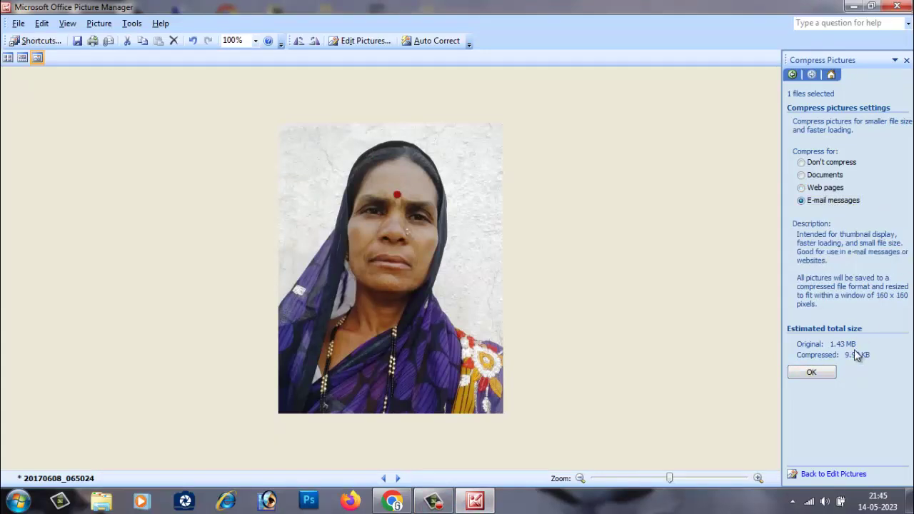
{"action": "left_click", "coordinate": [812, 372]}
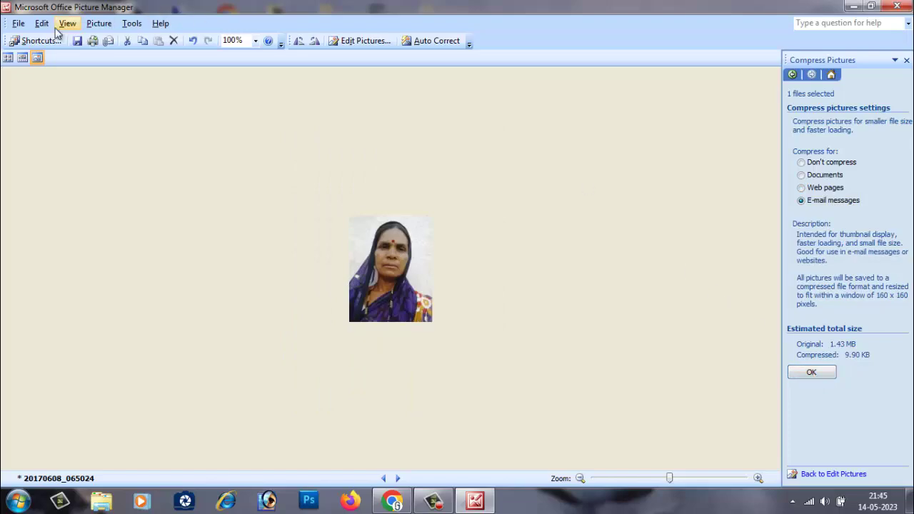
- Save the e-mail-compressed photo to the Desktop as a new JPEG file named jjjjj
{"action": "left_click", "coordinate": [19, 24]}
{"action": "left_click", "coordinate": [43, 83]}
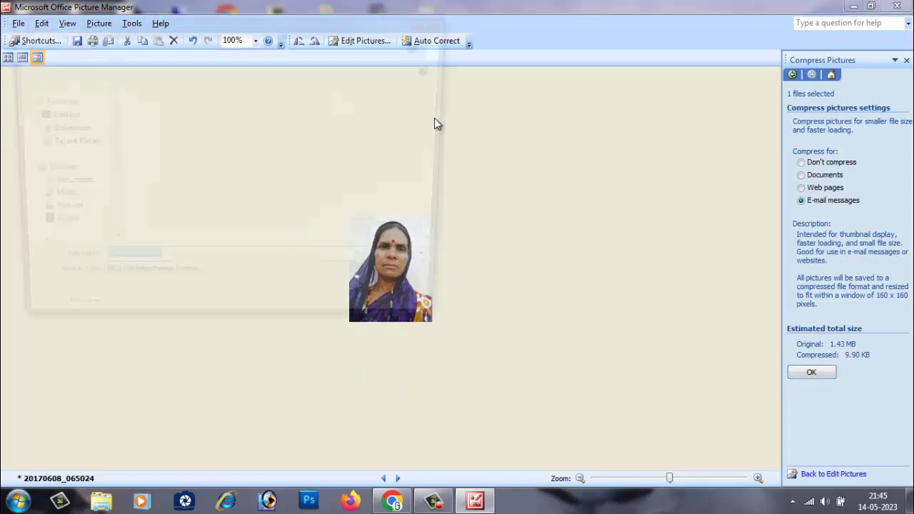
{"action": "left_click", "coordinate": [327, 267]}
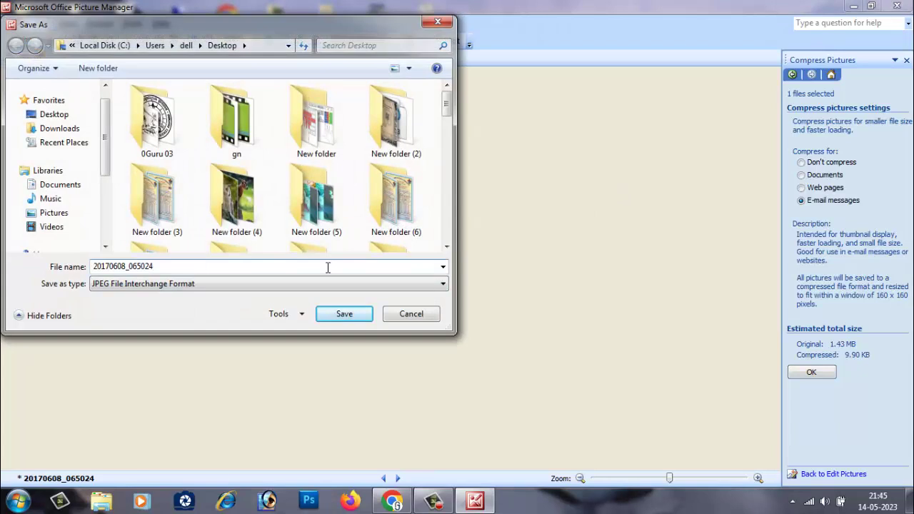
{"action": "key", "text": "BackSpace"}
{"action": "key", "text": "BackSpace"}
{"action": "key", "text": "BackSpace"}
{"action": "key", "text": "BackSpace"}
{"action": "key", "text": "BackSpace"}
{"action": "key", "text": "BackSpace"}
{"action": "key", "text": "BackSpace"}
{"action": "key", "text": "BackSpace"}
{"action": "key", "text": "BackSpace"}
{"action": "key", "text": "BackSpace"}
{"action": "key", "text": "BackSpace"}
{"action": "key", "text": "BackSpace"}
{"action": "key", "text": "BackSpace"}
{"action": "key", "text": "BackSpace"}
{"action": "key", "text": "BackSpace"}
{"action": "left_click", "coordinate": [51, 114]}
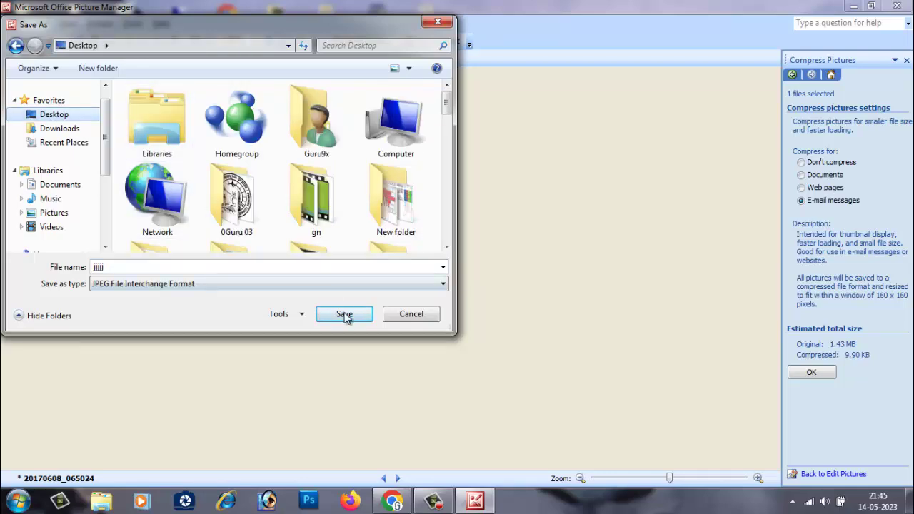
{"action": "left_click", "coordinate": [344, 314]}
- Check the file size of the jjjjj JPEG on the desktop and view the picture in ACDSee Quick View
{"action": "left_click", "coordinate": [853, 7]}
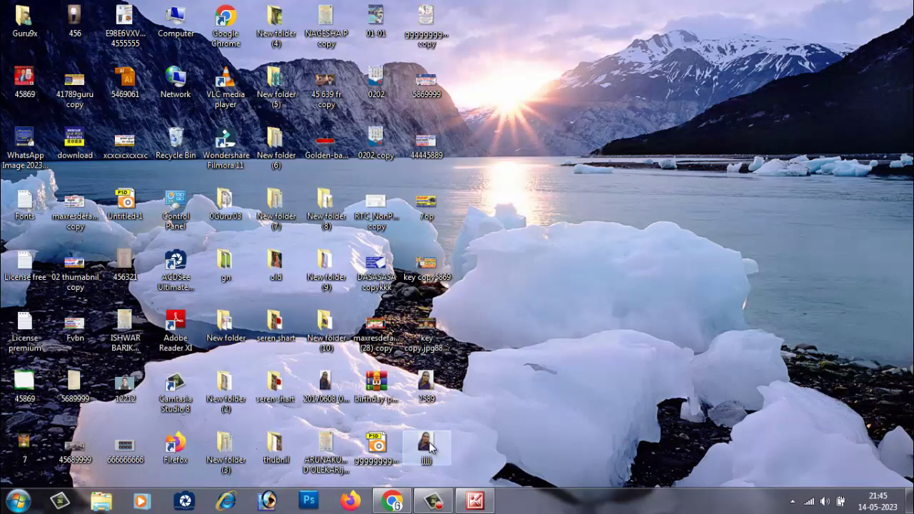
{"action": "right_click", "coordinate": [431, 446]}
{"action": "mouse_move", "coordinate": [444, 507]}
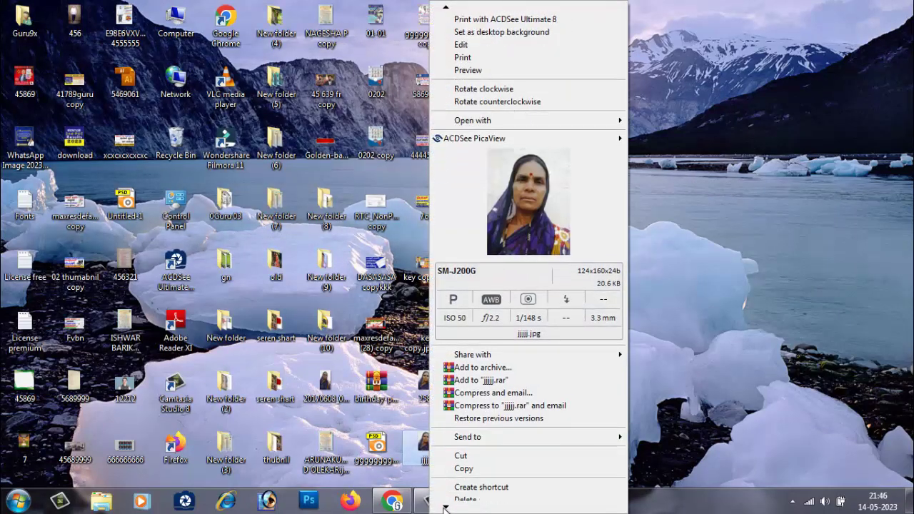
{"action": "left_click", "coordinate": [457, 490]}
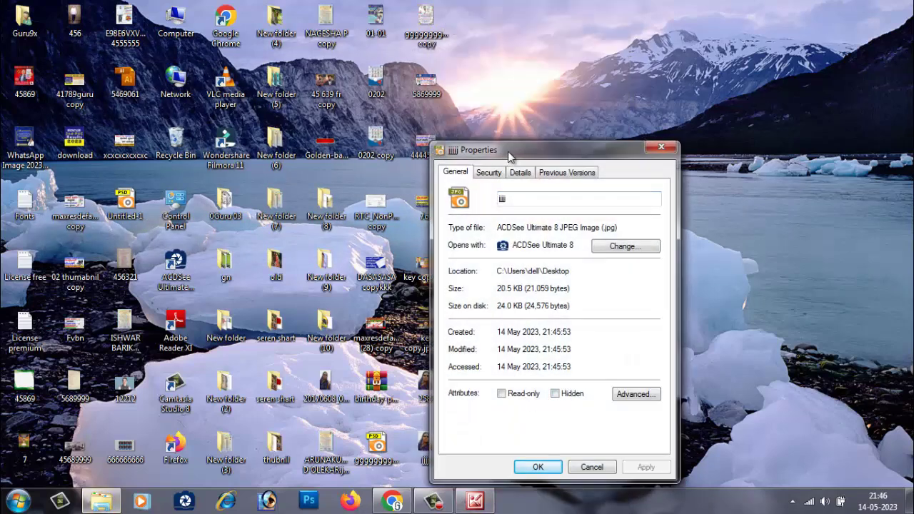
{"action": "left_click_drag", "start_coordinate": [508, 153], "coordinate": [633, 93]}
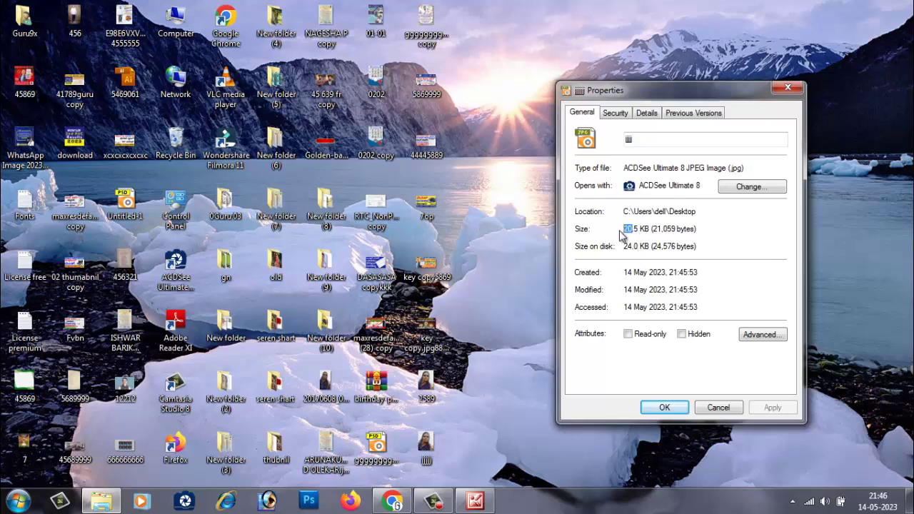
{"action": "left_click_drag", "start_coordinate": [632, 246], "coordinate": [616, 254]}
{"action": "left_click", "coordinate": [699, 245]}
{"action": "left_click", "coordinate": [788, 87]}
{"action": "double_click", "coordinate": [422, 448]}
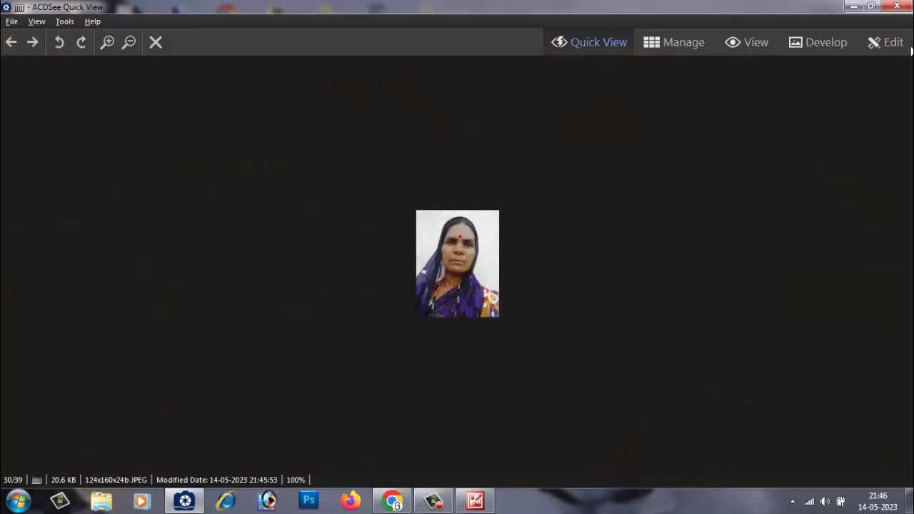
{"action": "left_click", "coordinate": [897, 6]}
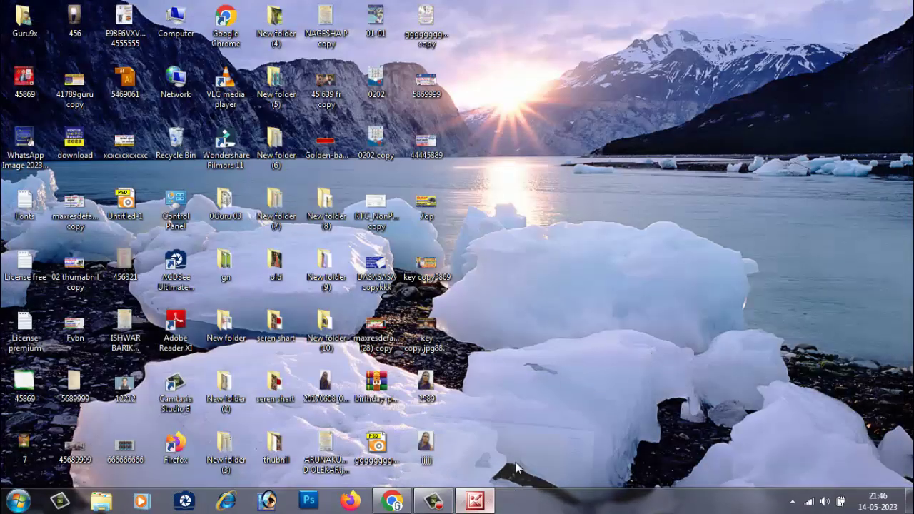
- Return to Picture Manager, open the photo's Resize settings and choose the predefined Document - Large (1024 x 768 px) size
{"action": "left_click", "coordinate": [475, 499]}
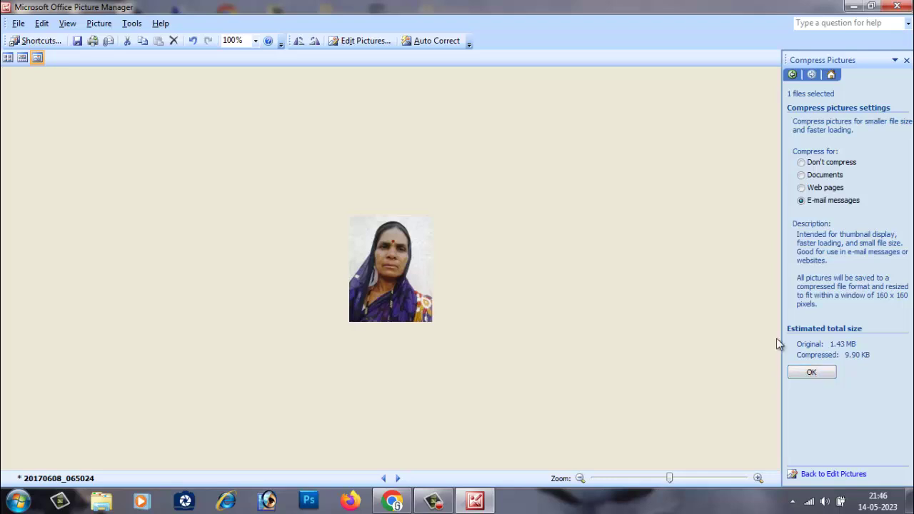
{"action": "left_click", "coordinate": [791, 75]}
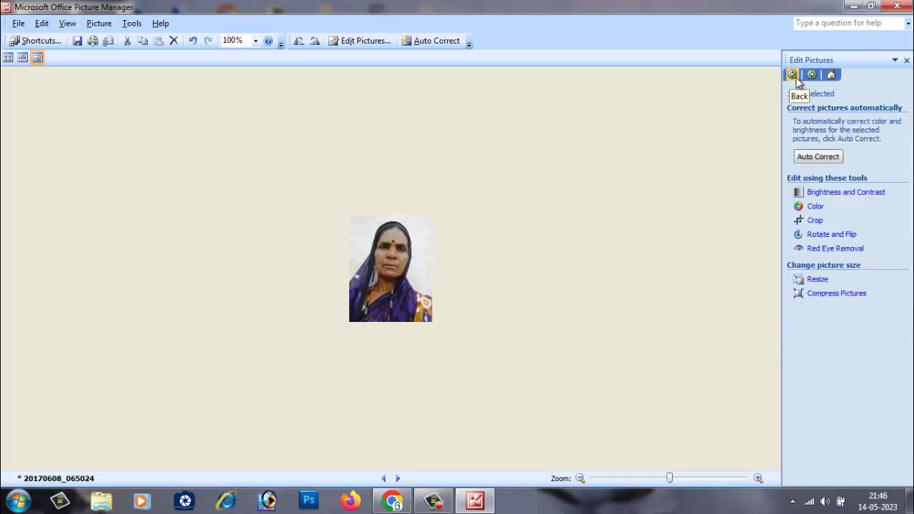
{"action": "left_click", "coordinate": [817, 280]}
{"action": "left_click", "coordinate": [841, 161]}
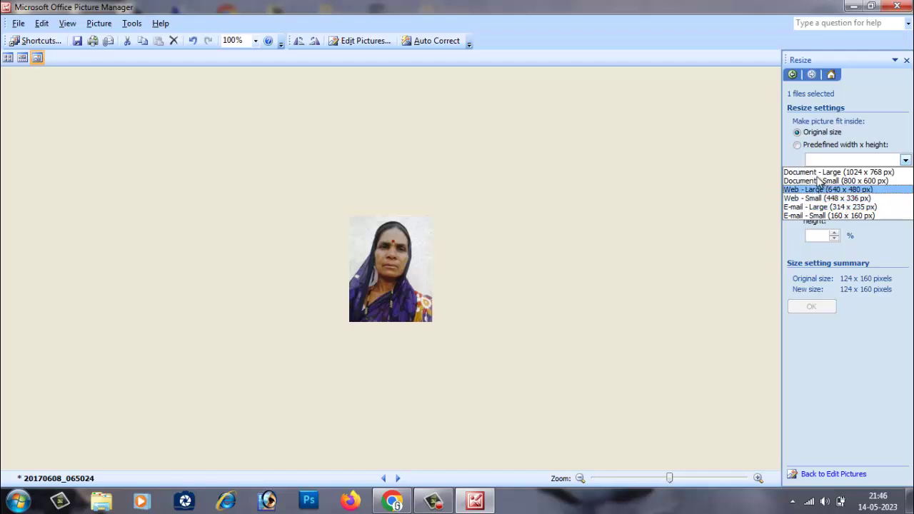
{"action": "left_click", "coordinate": [788, 153]}
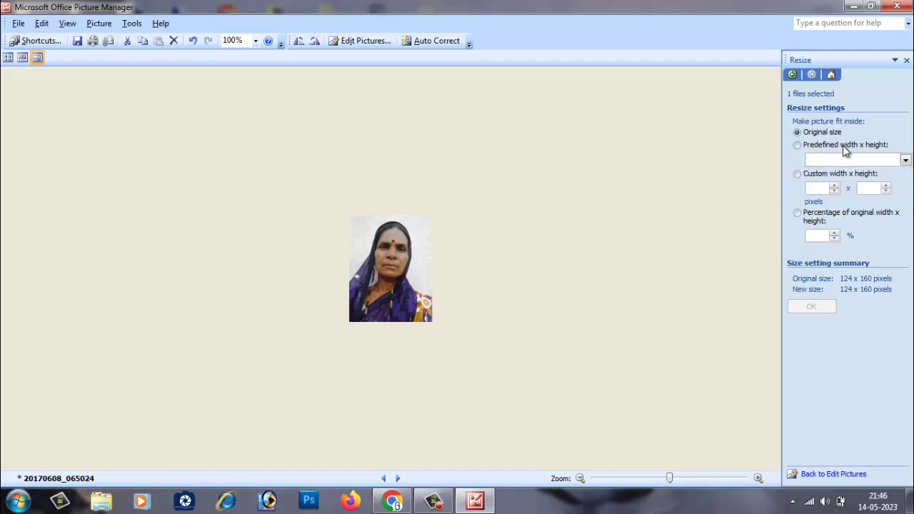
{"action": "left_click", "coordinate": [814, 146]}
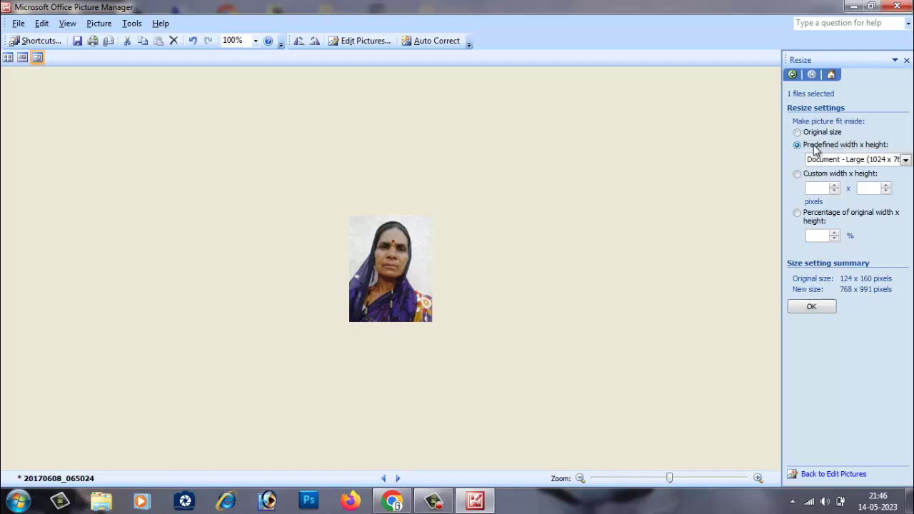
- Try a custom width x height of 230 x 350 pixels in the resize settings
{"action": "left_click", "coordinate": [819, 189]}
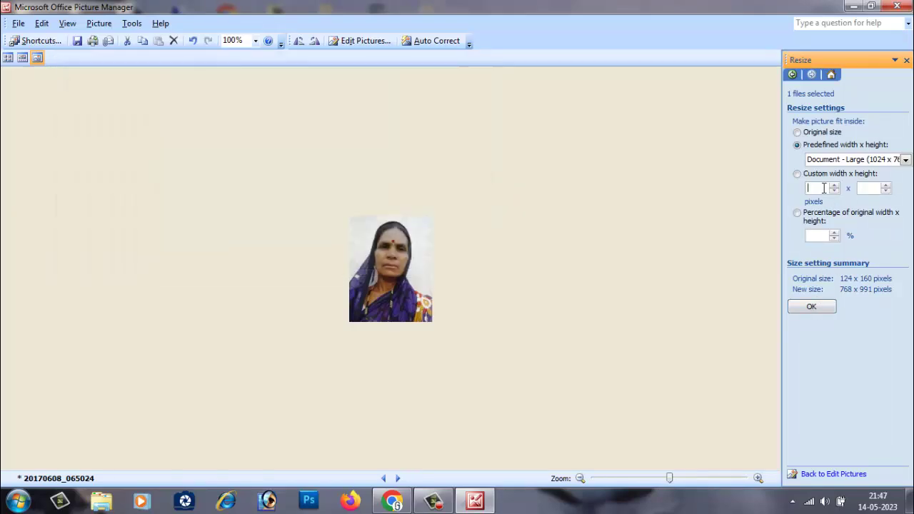
{"action": "type", "text": "15"}
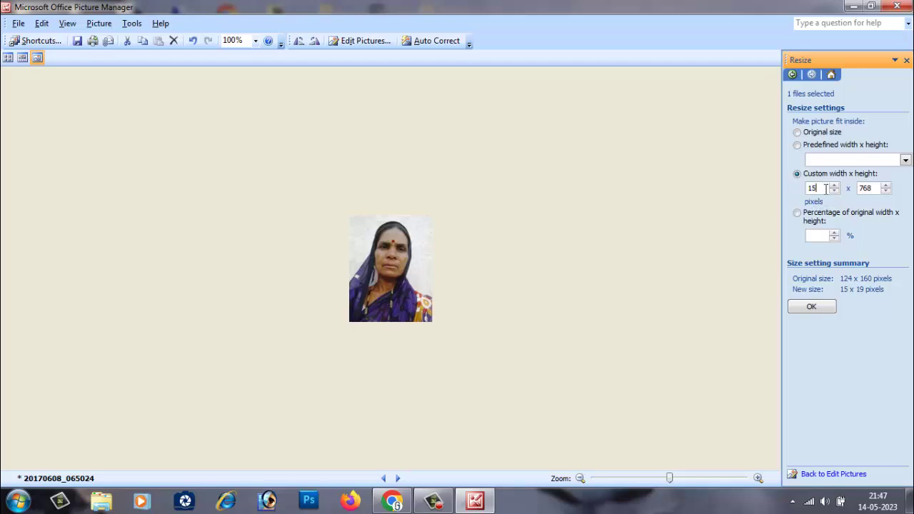
{"action": "double_click", "coordinate": [822, 188]}
{"action": "type", "text": "230"}
{"action": "double_click", "coordinate": [876, 189]}
{"action": "type", "text": "350"}
- Resize the photo to 50% of its original width and height
{"action": "left_click", "coordinate": [834, 235]}
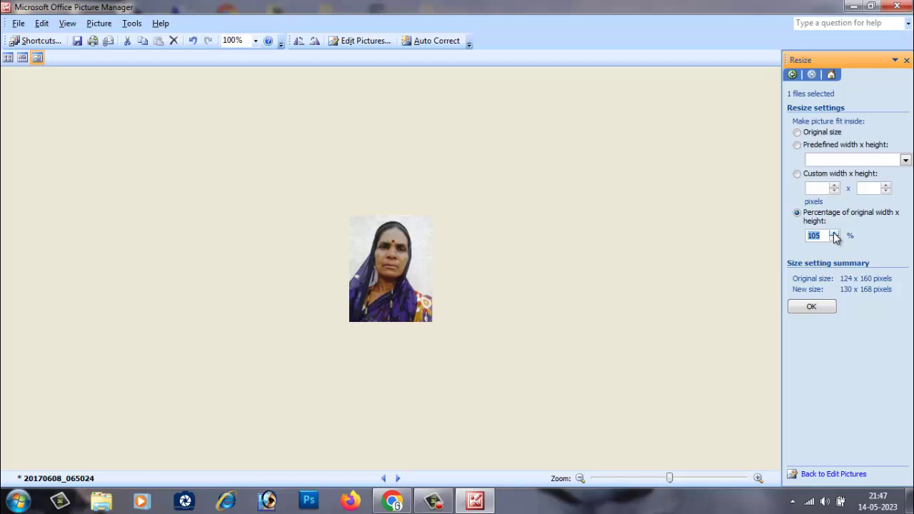
{"action": "left_click", "coordinate": [835, 238]}
{"action": "type", "text": "50"}
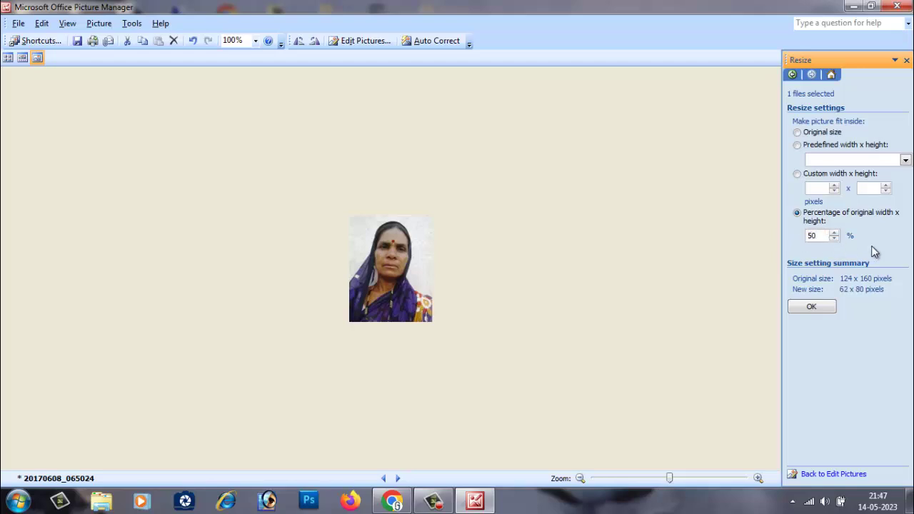
{"action": "left_click", "coordinate": [813, 307]}
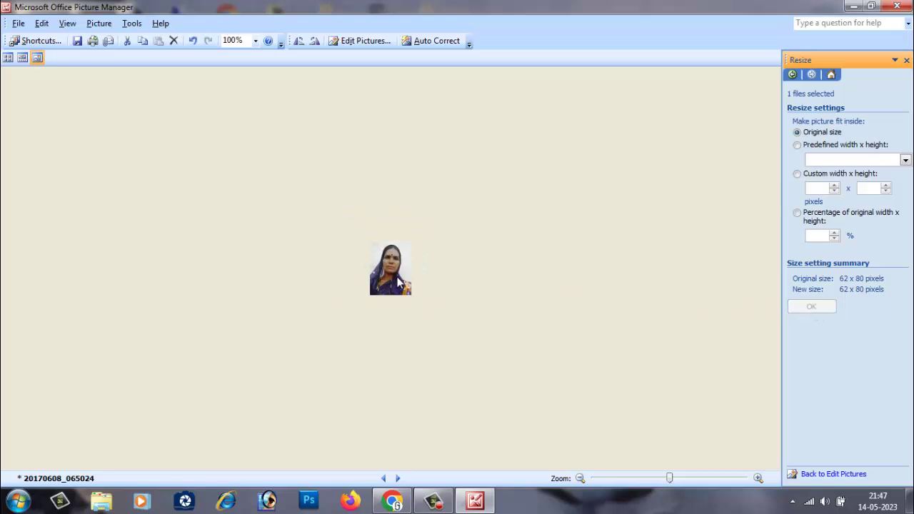
{"action": "mouse_move", "coordinate": [398, 284]}
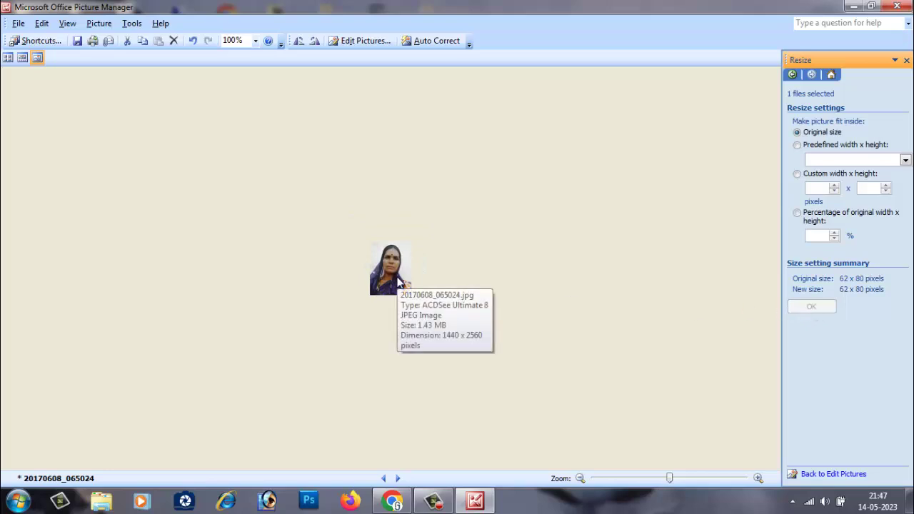
- Save the resized photo to the Desktop as a new JPEG file named 586999999 and show the desktop
{"action": "left_click", "coordinate": [18, 23]}
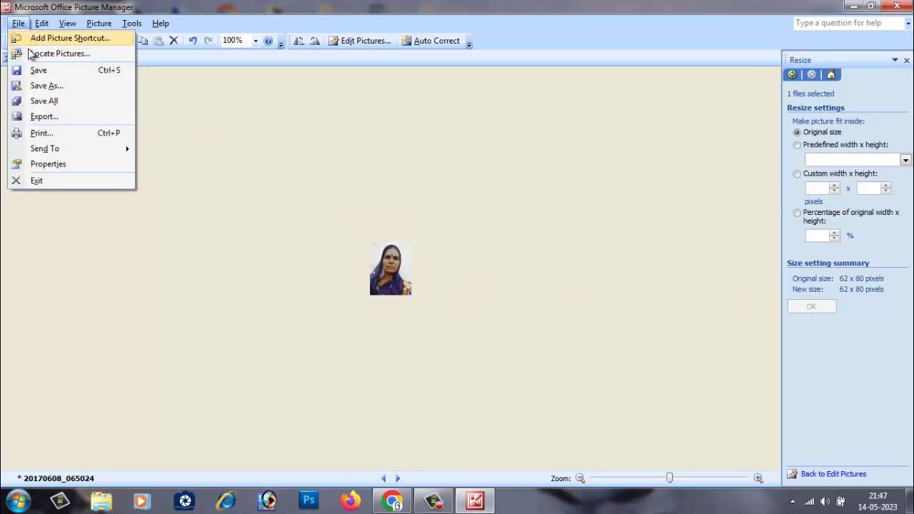
{"action": "left_click", "coordinate": [43, 86]}
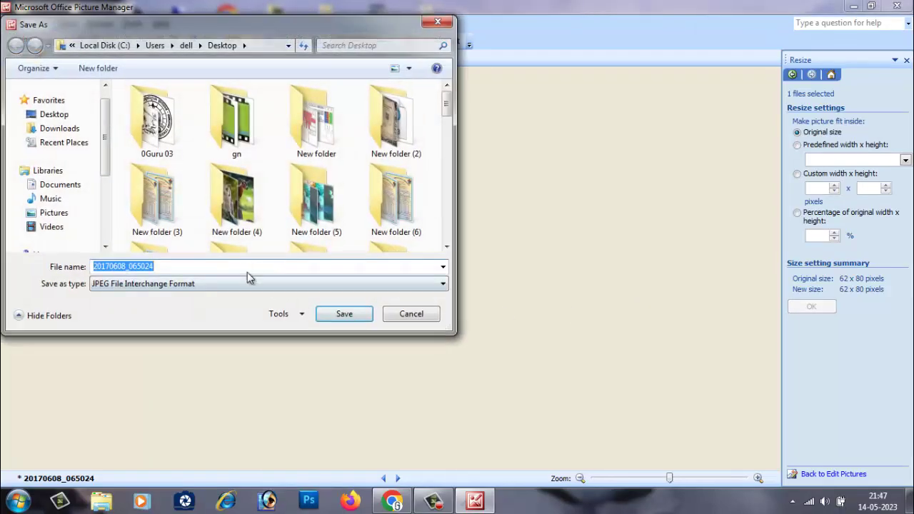
{"action": "double_click", "coordinate": [221, 268]}
{"action": "type", "text": "586999999"}
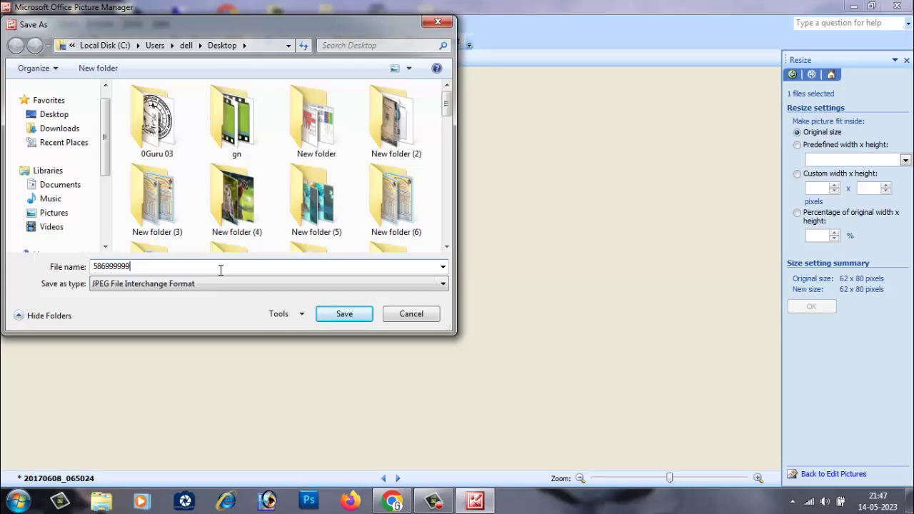
{"action": "left_click", "coordinate": [56, 114]}
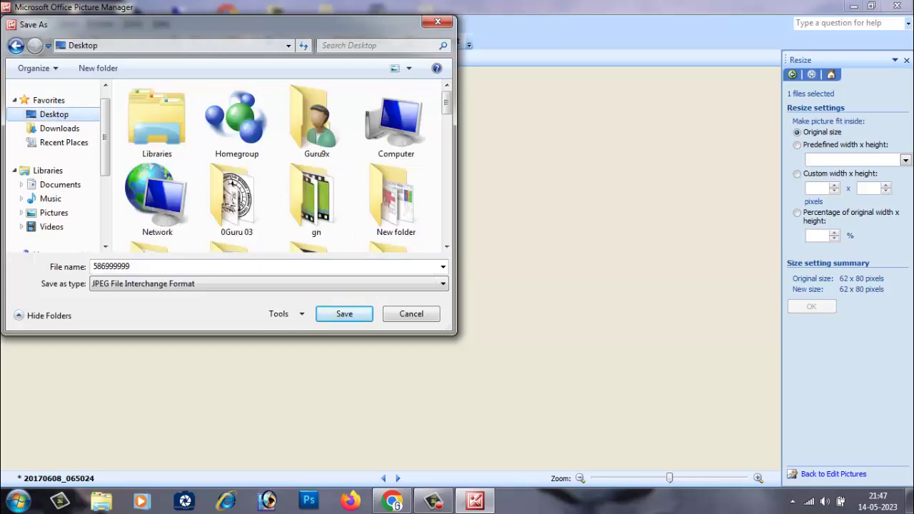
{"action": "left_click", "coordinate": [347, 322]}
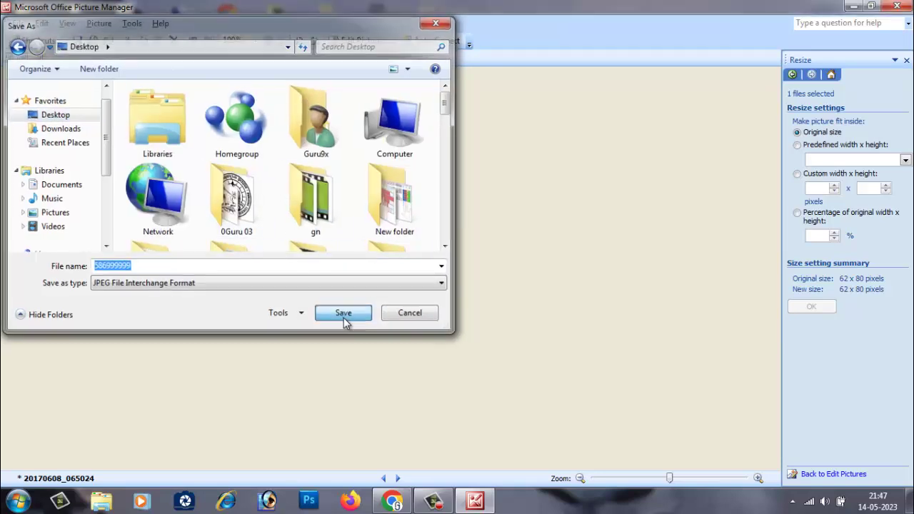
{"action": "left_click", "coordinate": [851, 8]}
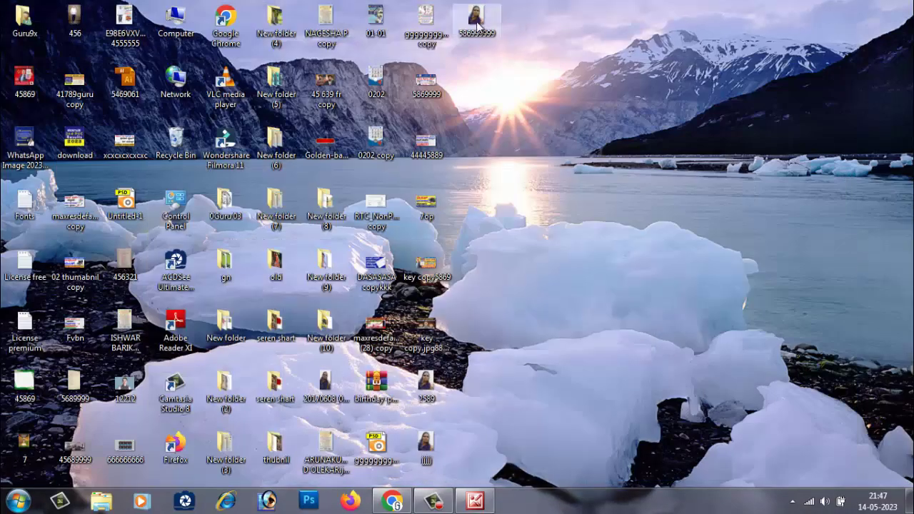
- Check the file properties of the 586999999 image on the desktop and preview the picture at full size
{"action": "right_click", "coordinate": [476, 21]}
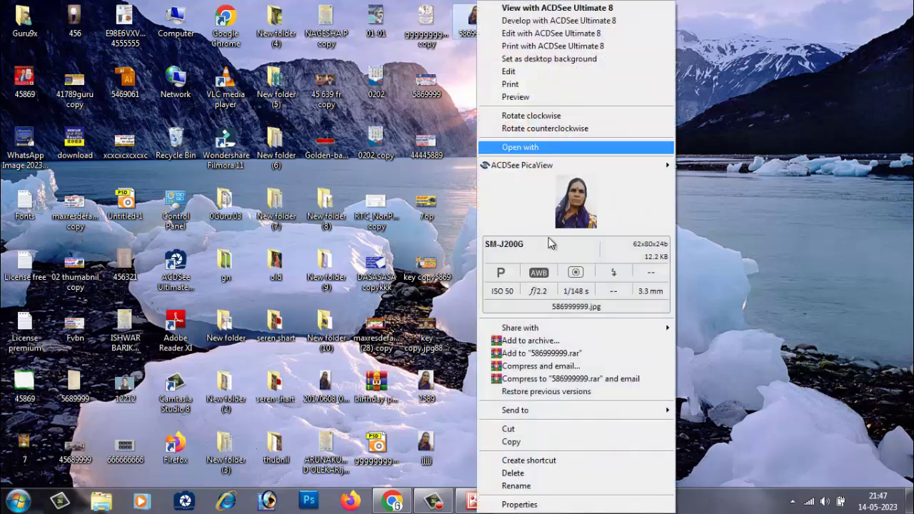
{"action": "left_click", "coordinate": [543, 502]}
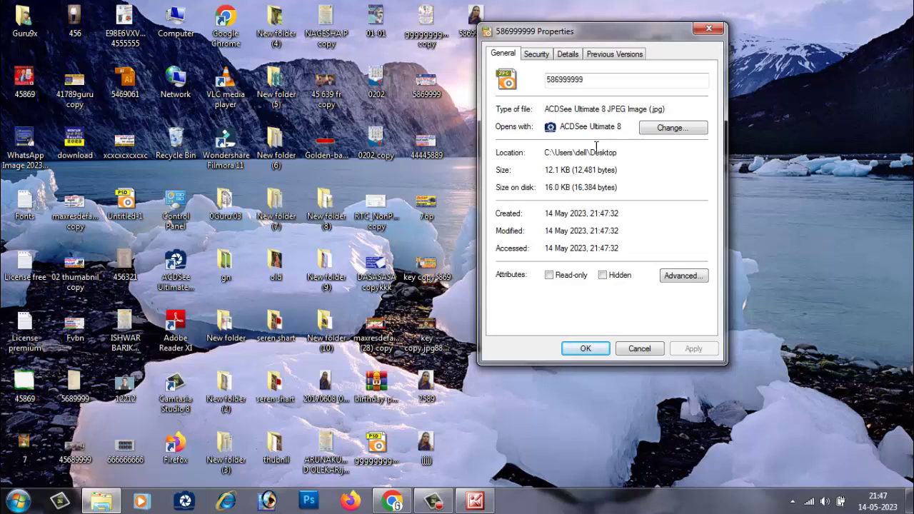
{"action": "left_click", "coordinate": [708, 29]}
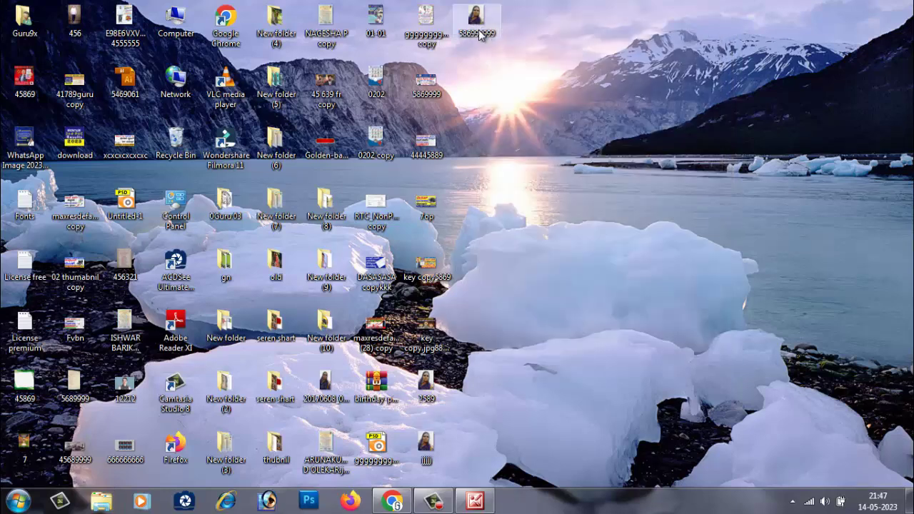
{"action": "double_click", "coordinate": [472, 21]}
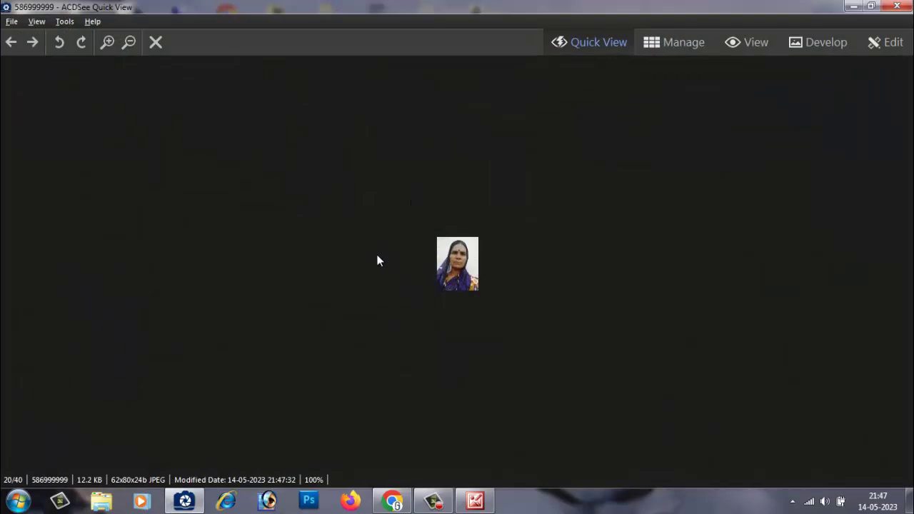
{"action": "left_click", "coordinate": [897, 6]}
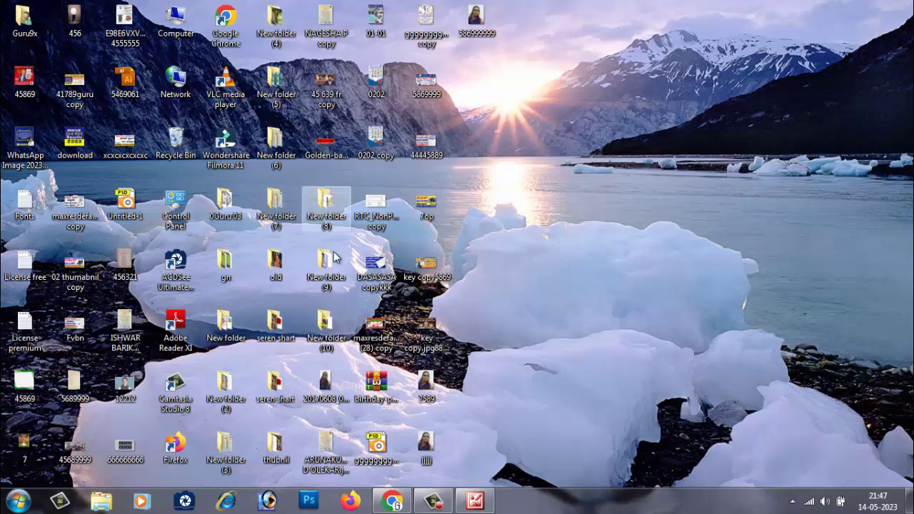
{"action": "double_click", "coordinate": [299, 451]}
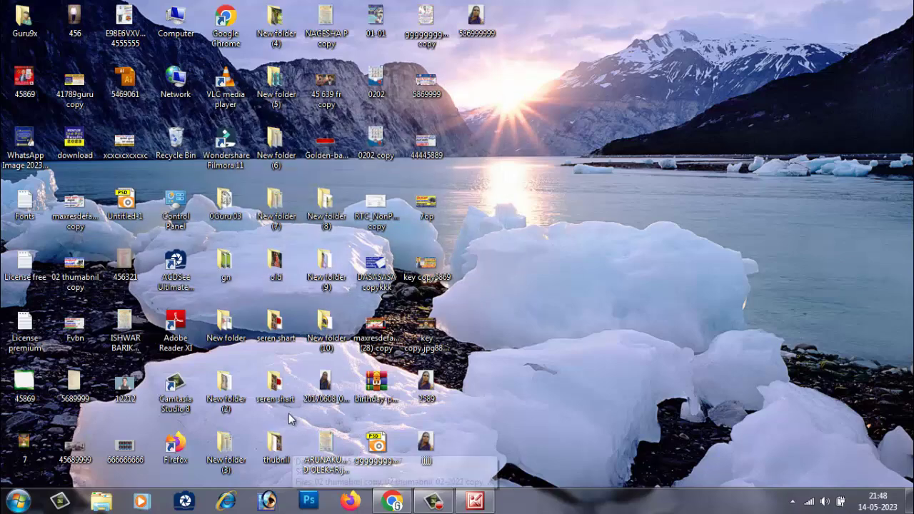
{"action": "double_click", "coordinate": [284, 397]}
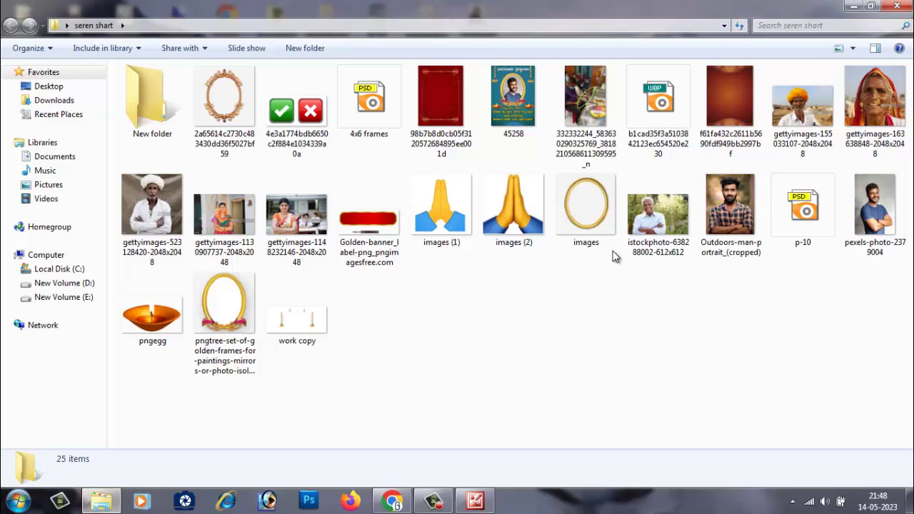
{"action": "right_click", "coordinate": [287, 110]}
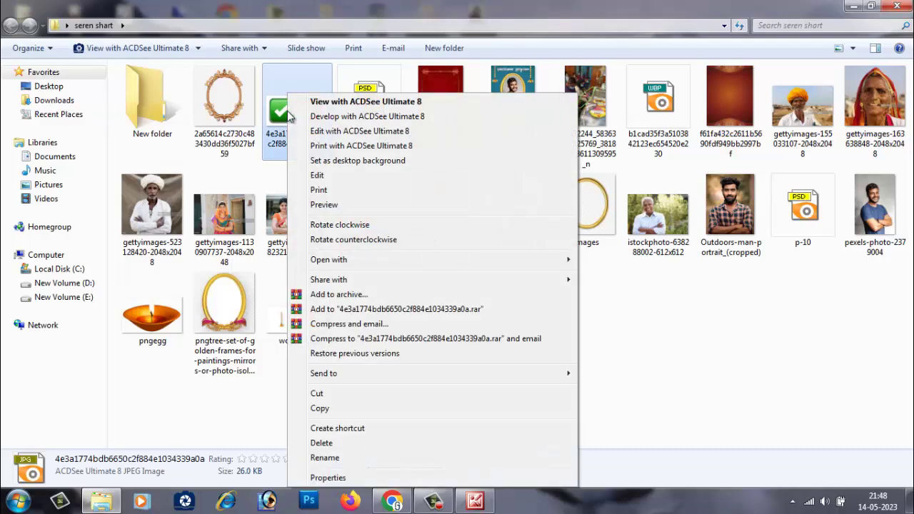
{"action": "mouse_move", "coordinate": [550, 259]}
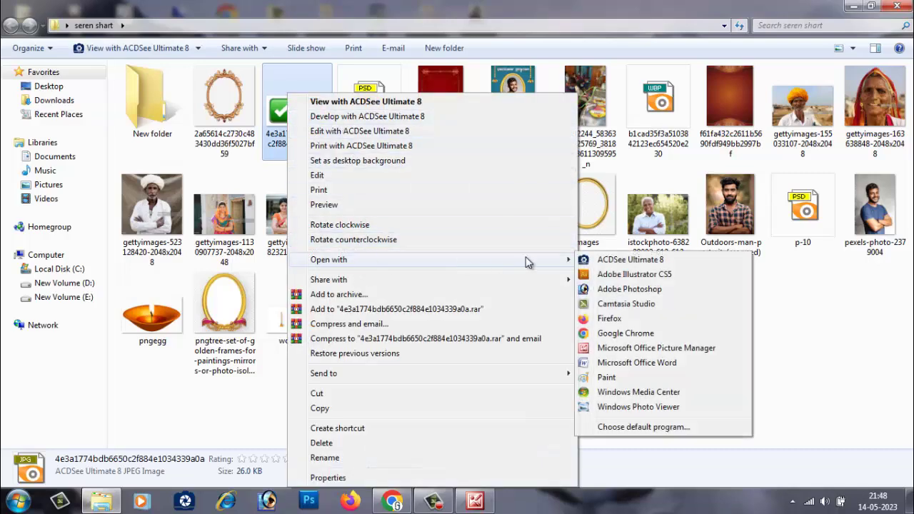
{"action": "left_click", "coordinate": [625, 348]}
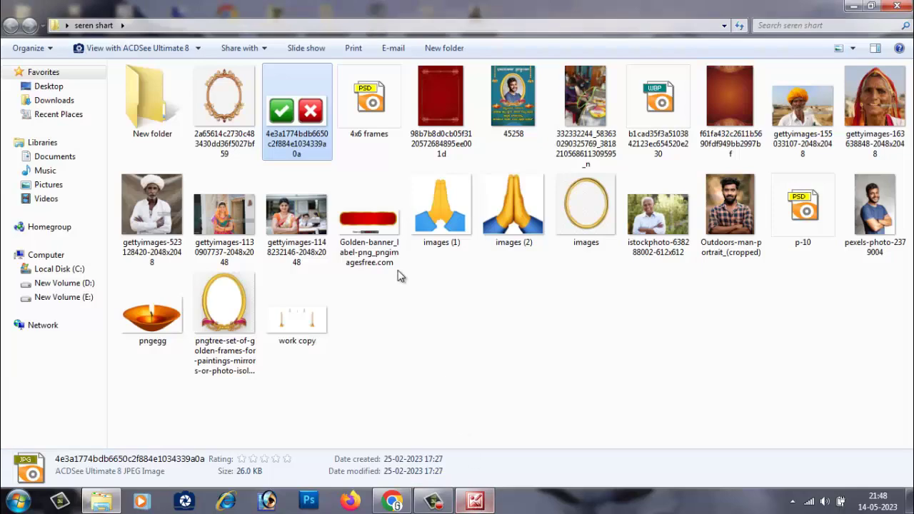
{"action": "right_click", "coordinate": [311, 118]}
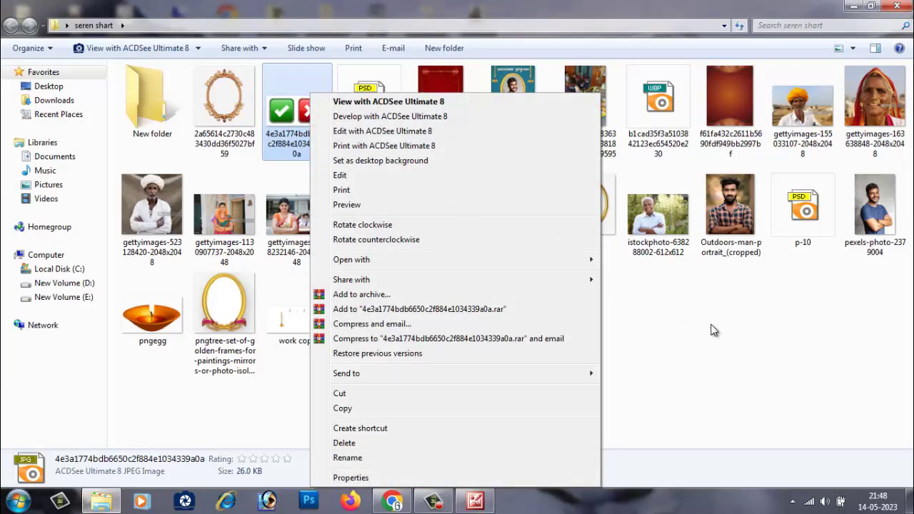
{"action": "left_click", "coordinate": [717, 324]}
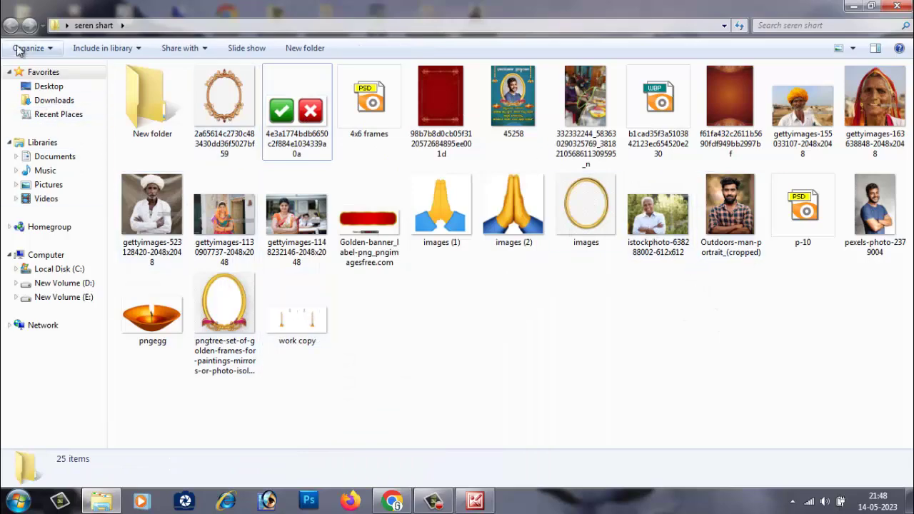
{"action": "left_click", "coordinate": [897, 6]}
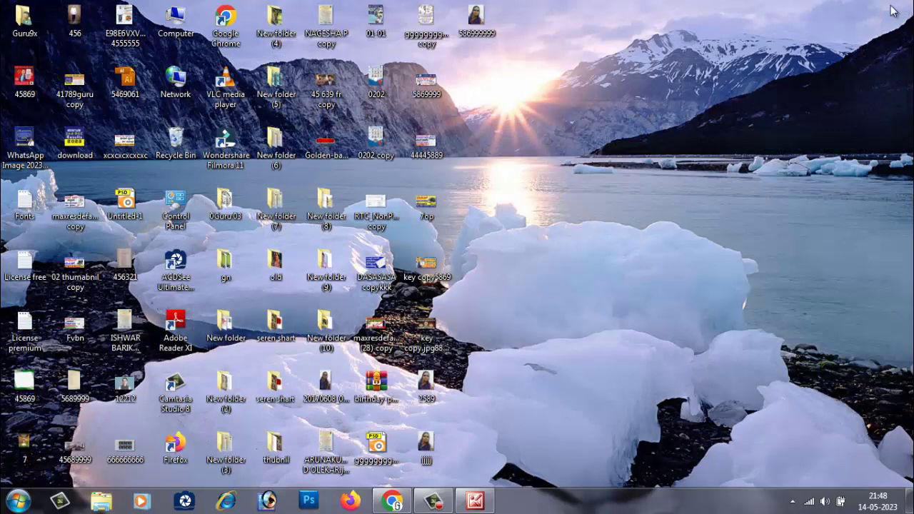
- Browse from Computer to the New Volume (D:) drive and open its My Documents folder
{"action": "double_click", "coordinate": [175, 22]}
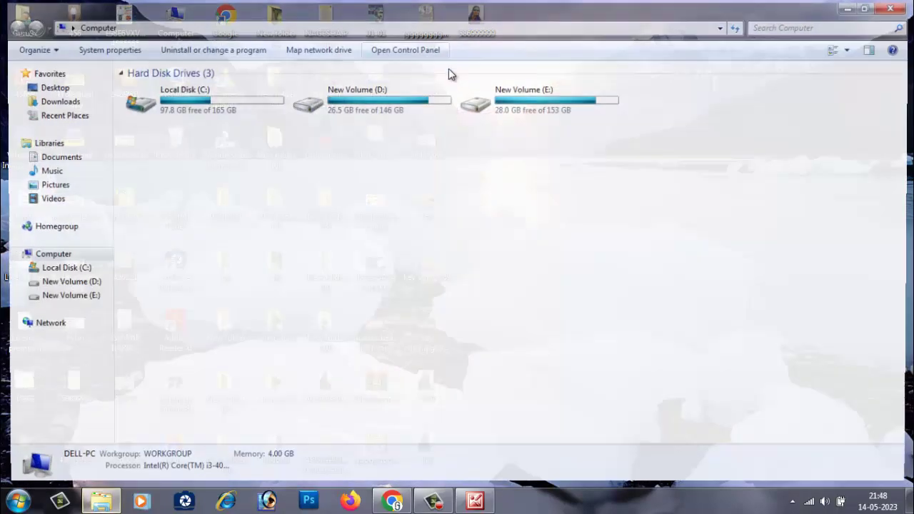
{"action": "double_click", "coordinate": [434, 104]}
{"action": "scroll", "coordinate": [757, 386], "scroll_direction": "down", "scroll_amount": 3}
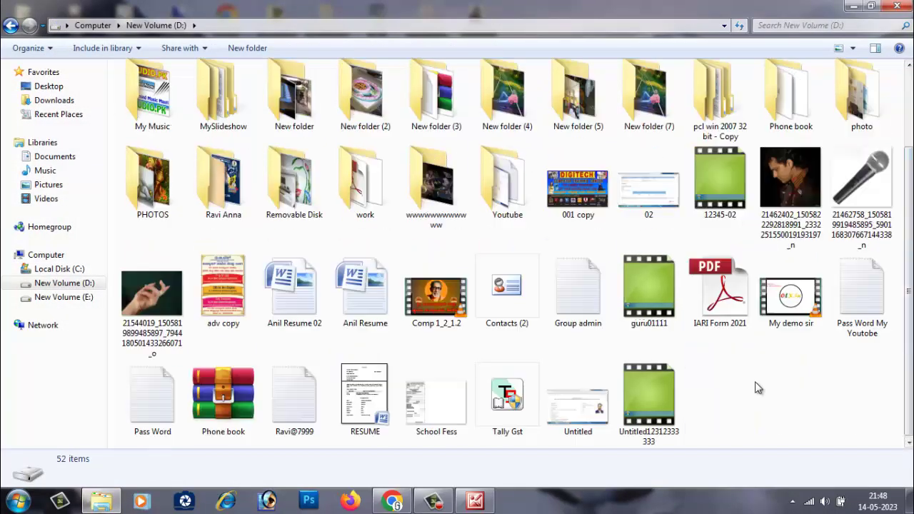
{"action": "scroll", "coordinate": [784, 397], "scroll_direction": "up", "scroll_amount": 3}
{"action": "scroll", "coordinate": [784, 395], "scroll_direction": "down", "scroll_amount": 3}
{"action": "scroll", "coordinate": [784, 395], "scroll_direction": "up", "scroll_amount": 3}
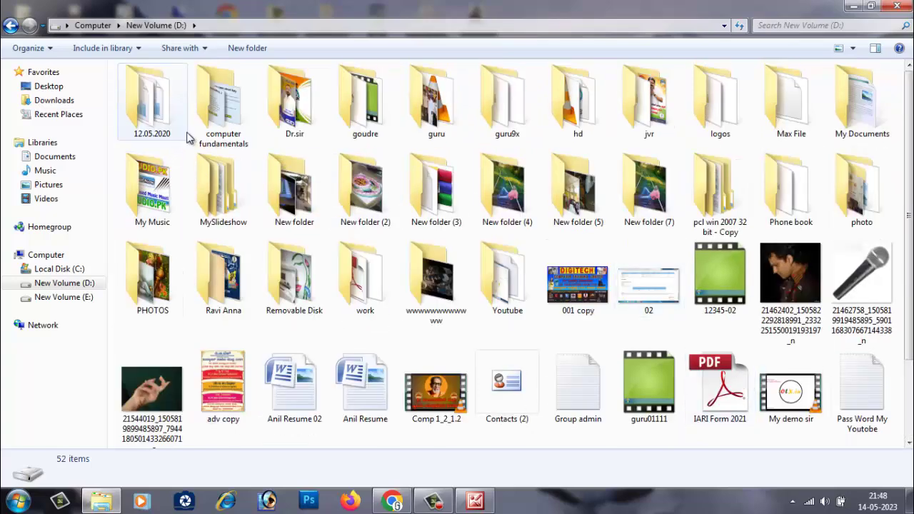
{"action": "double_click", "coordinate": [846, 118]}
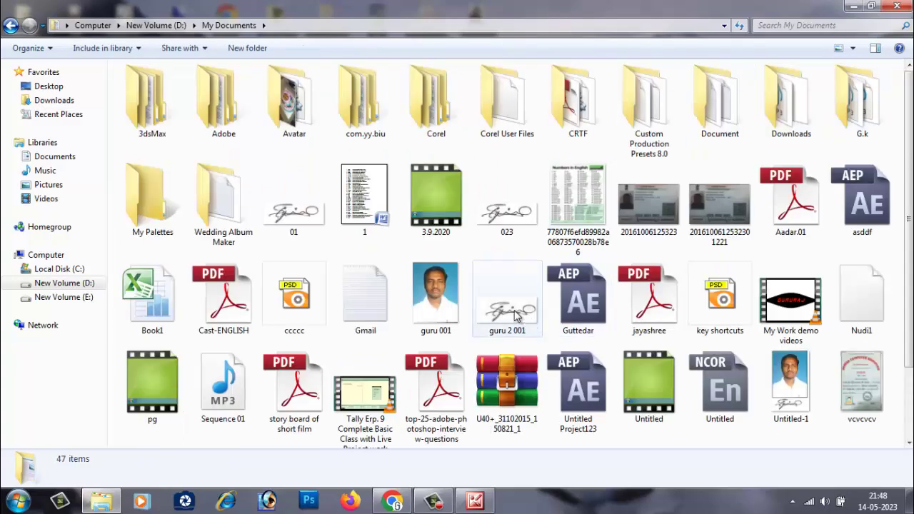
- Preview the signature images guru 2 001, 01 and 023 one after another, closing each preview
{"action": "double_click", "coordinate": [517, 316]}
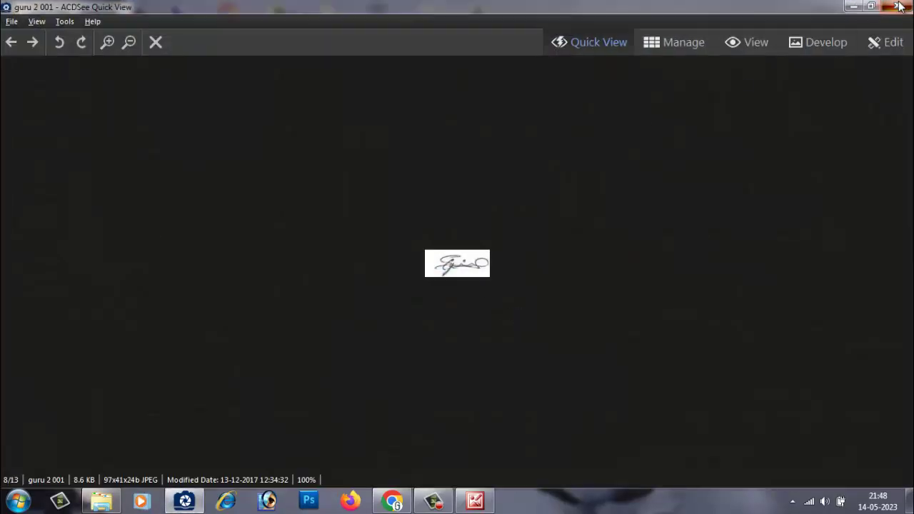
{"action": "left_click", "coordinate": [898, 6]}
{"action": "double_click", "coordinate": [285, 213]}
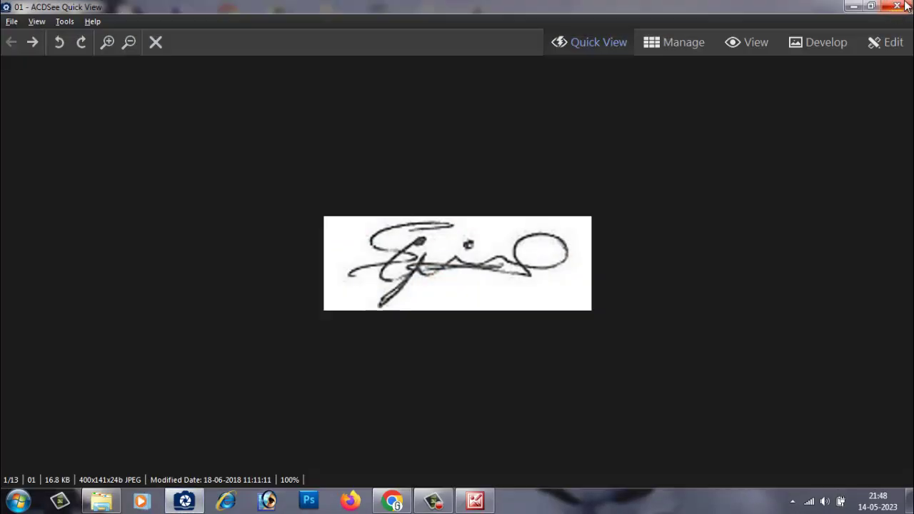
{"action": "left_click", "coordinate": [898, 6]}
{"action": "double_click", "coordinate": [510, 200]}
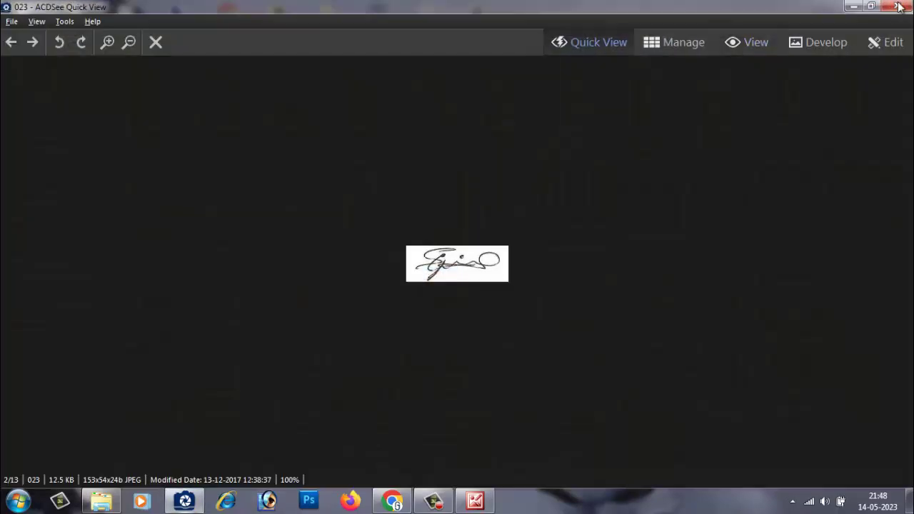
{"action": "left_click", "coordinate": [898, 7]}
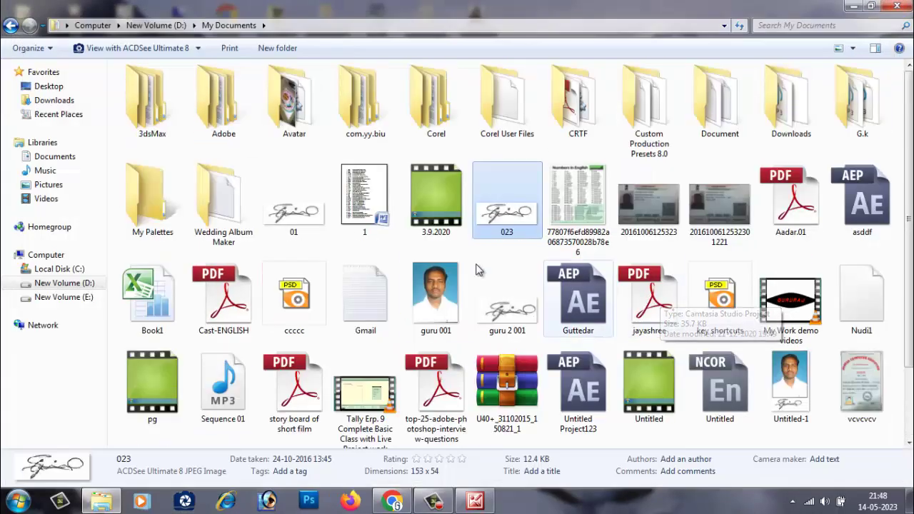
- Open the signature image 01 in Microsoft Office Picture Manager and maximize its window
{"action": "left_click", "coordinate": [301, 222]}
{"action": "right_click", "coordinate": [301, 222]}
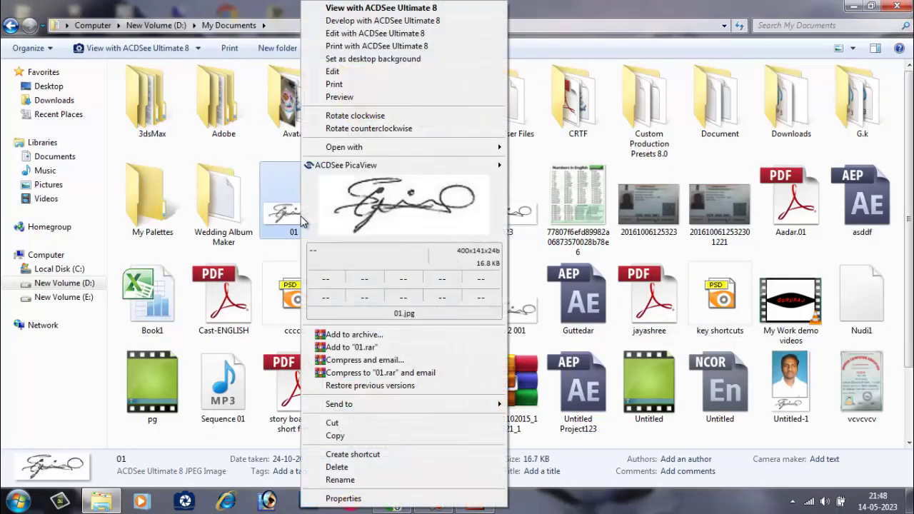
{"action": "mouse_move", "coordinate": [355, 148]}
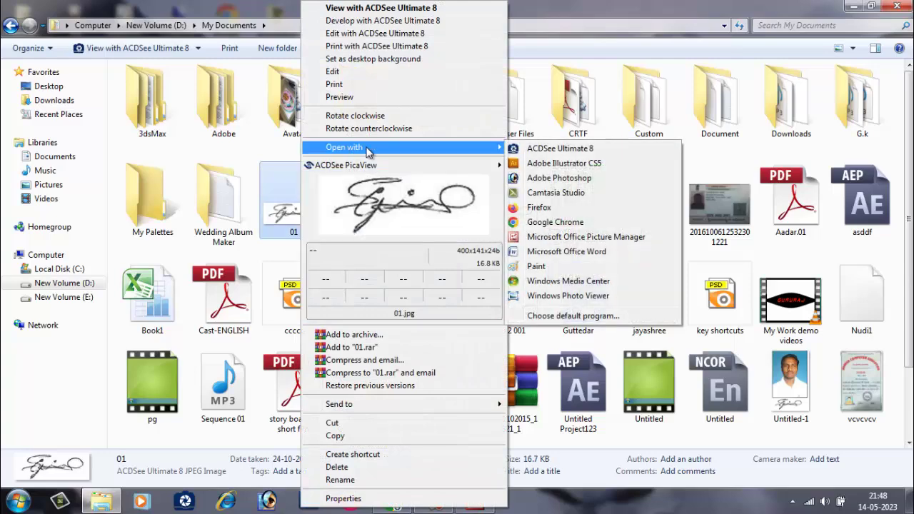
{"action": "left_click", "coordinate": [592, 237]}
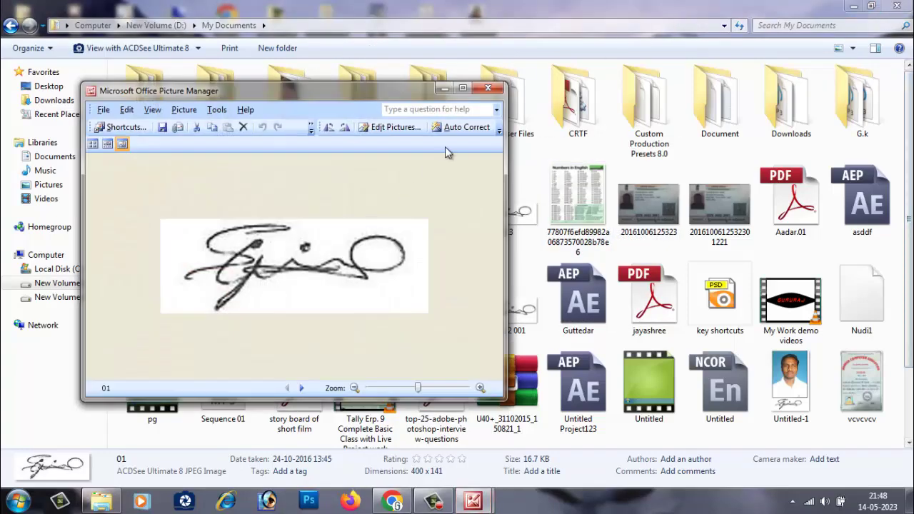
{"action": "left_click", "coordinate": [462, 88]}
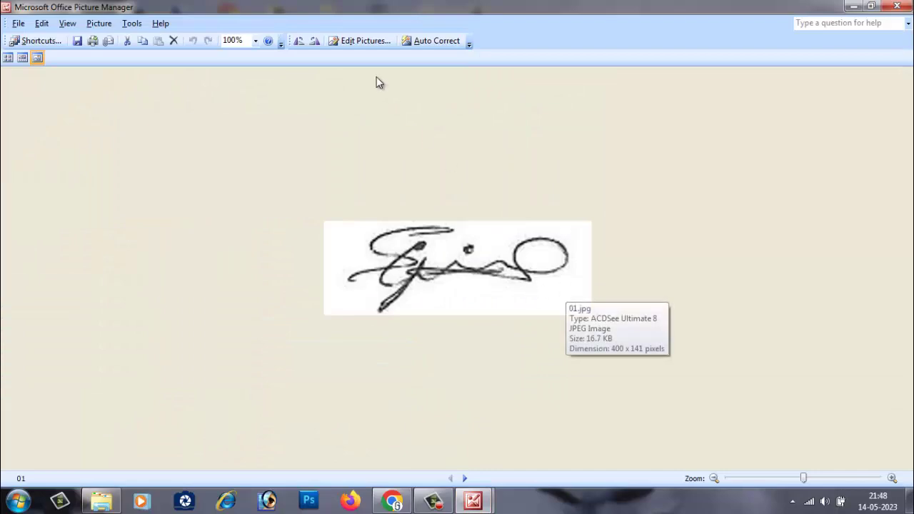
- Crop the blank margins on all four sides of the signature, leaving a picture of about 349 x 89 pixels
{"action": "left_click", "coordinate": [361, 40]}
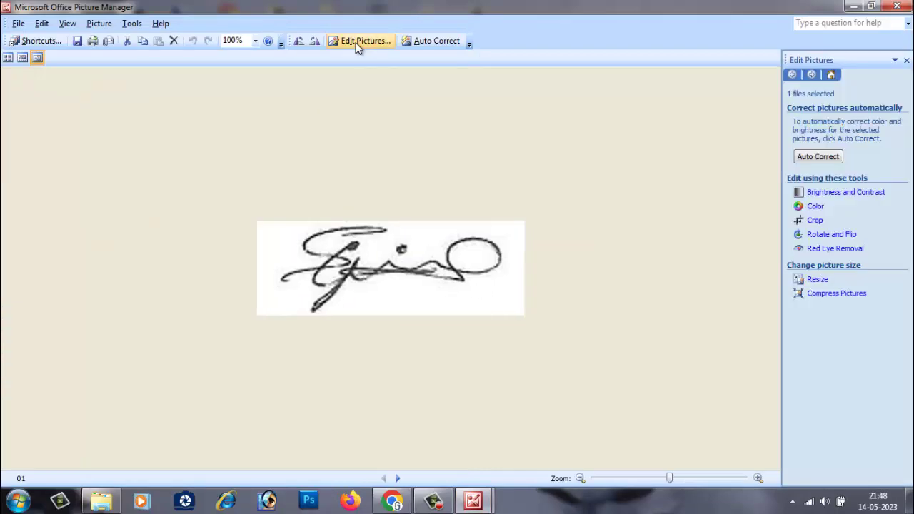
{"action": "left_click", "coordinate": [814, 223]}
{"action": "left_click_drag", "start_coordinate": [523, 267], "coordinate": [510, 263]}
{"action": "left_click_drag", "start_coordinate": [258, 271], "coordinate": [277, 273]}
{"action": "left_click_drag", "start_coordinate": [397, 319], "coordinate": [405, 288]}
{"action": "left_click_drag", "start_coordinate": [395, 220], "coordinate": [395, 227]}
{"action": "left_click", "coordinate": [828, 289]}
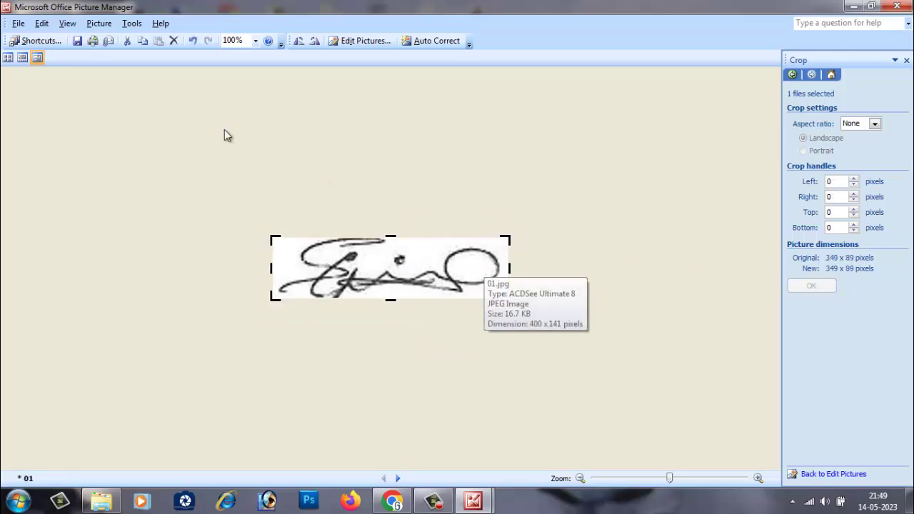
- Save the cropped signature to the Desktop as a new JPEG file named 25899999
{"action": "left_click", "coordinate": [19, 23]}
{"action": "left_click", "coordinate": [36, 83]}
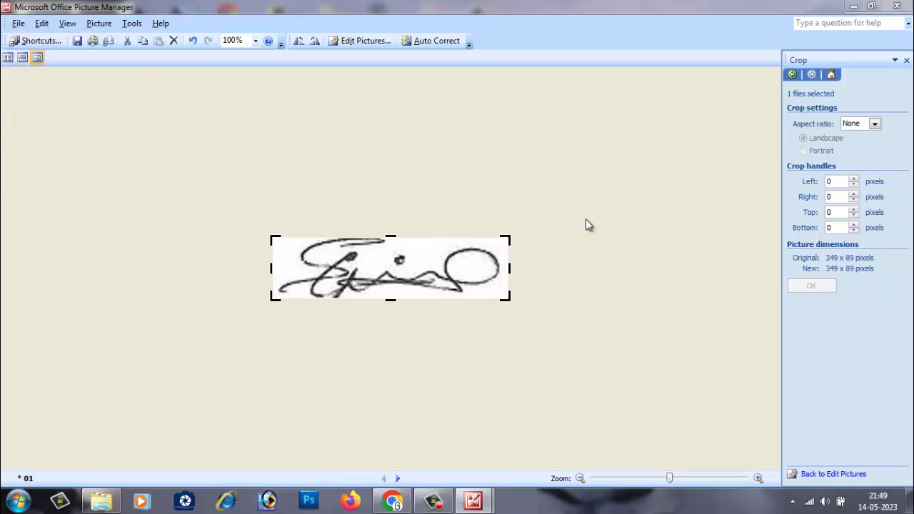
{"action": "double_click", "coordinate": [267, 262]}
{"action": "type", "text": "25899999"}
{"action": "left_click_drag", "start_coordinate": [106, 197], "coordinate": [104, 122]}
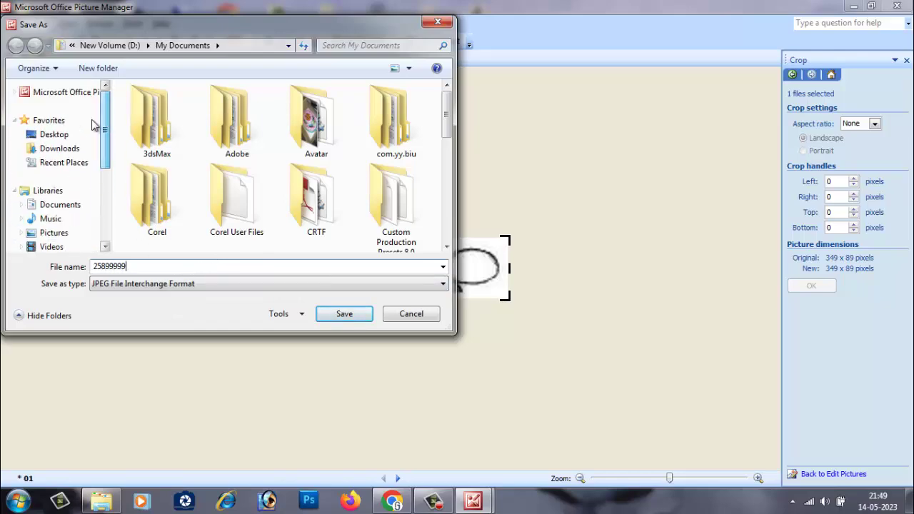
{"action": "left_click", "coordinate": [58, 135]}
{"action": "left_click", "coordinate": [344, 314]}
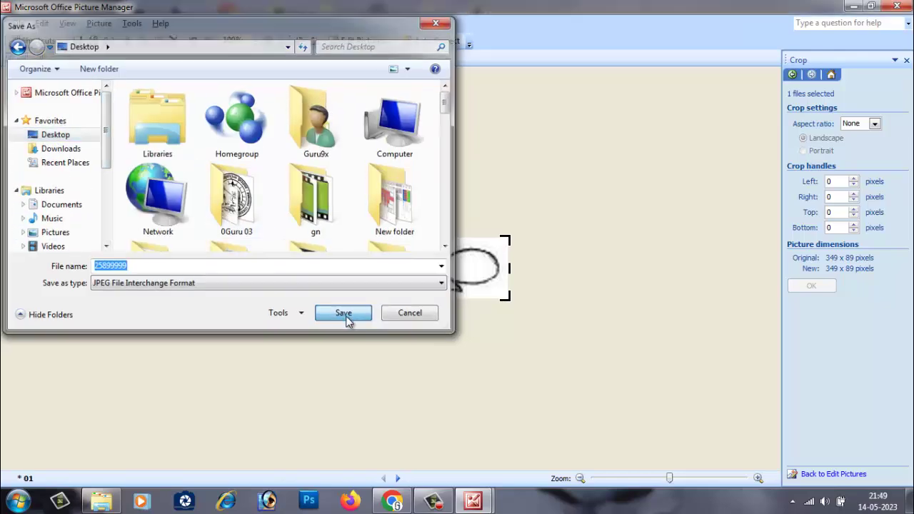
- Show the desktop, preview the saved 25899999 signature image, and return to the signature in Picture Manager
{"action": "left_click", "coordinate": [854, 7]}
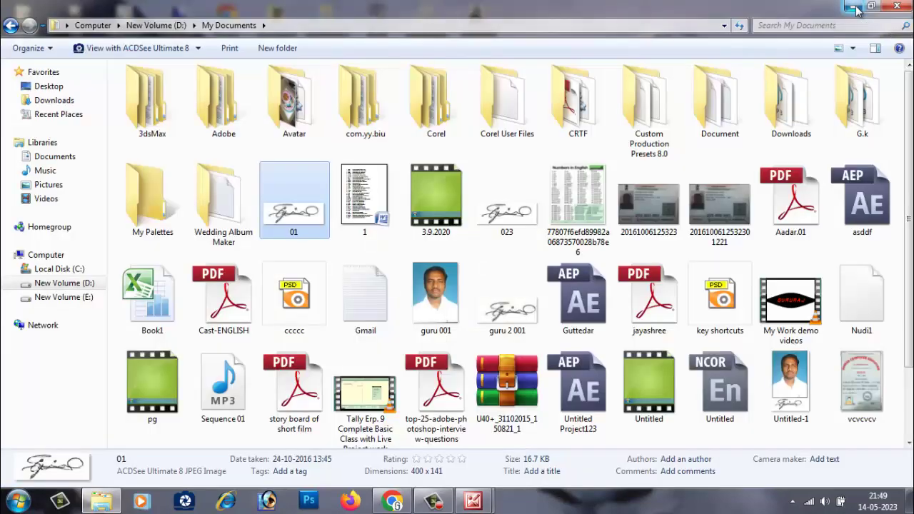
{"action": "left_click", "coordinate": [851, 7]}
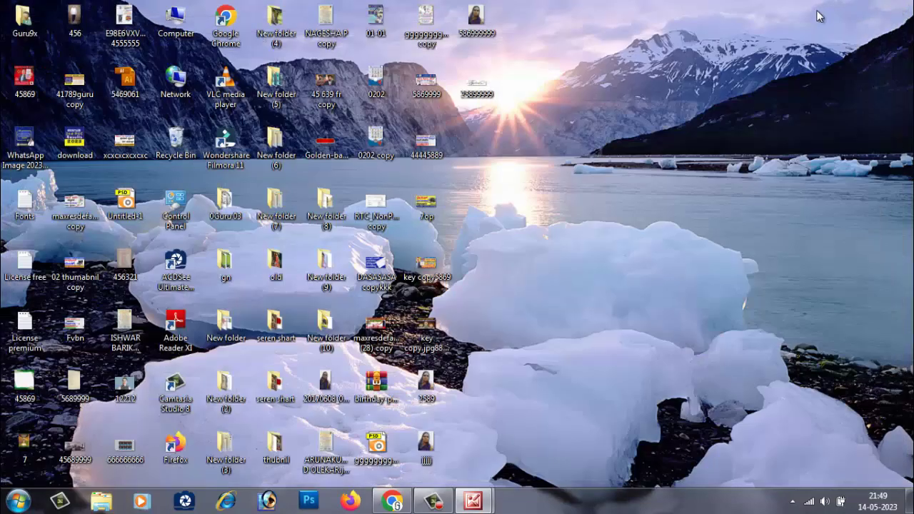
{"action": "double_click", "coordinate": [479, 100]}
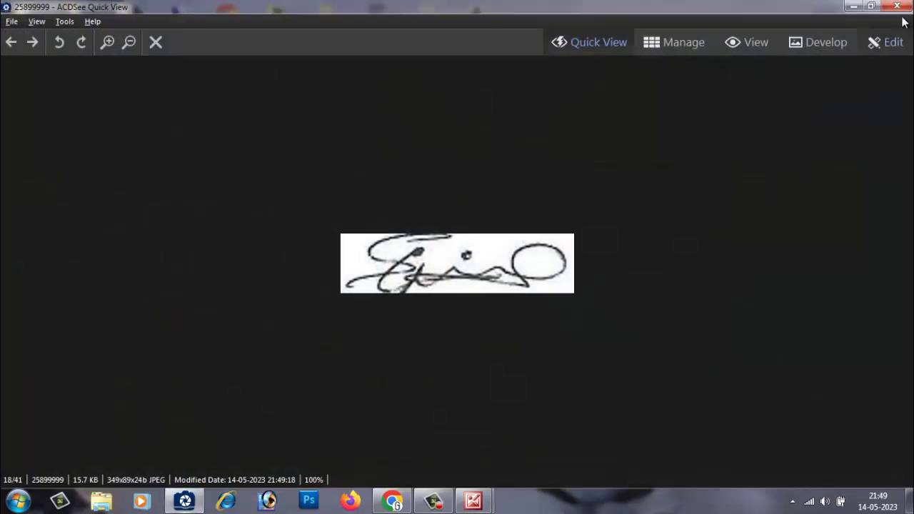
{"action": "left_click", "coordinate": [905, 6]}
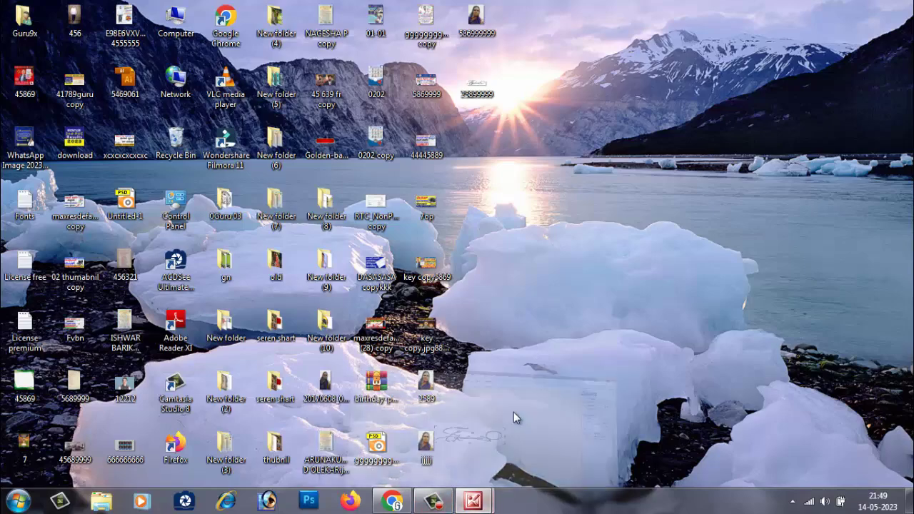
{"action": "left_click", "coordinate": [513, 412]}
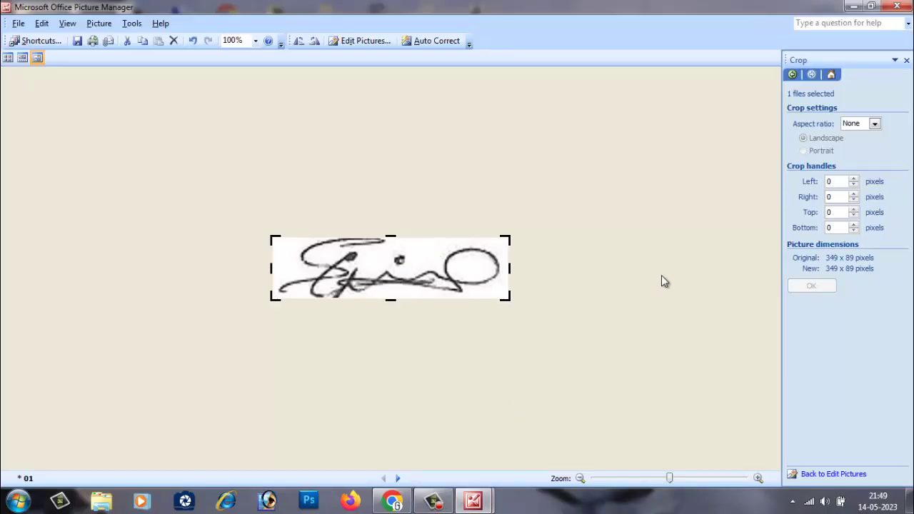